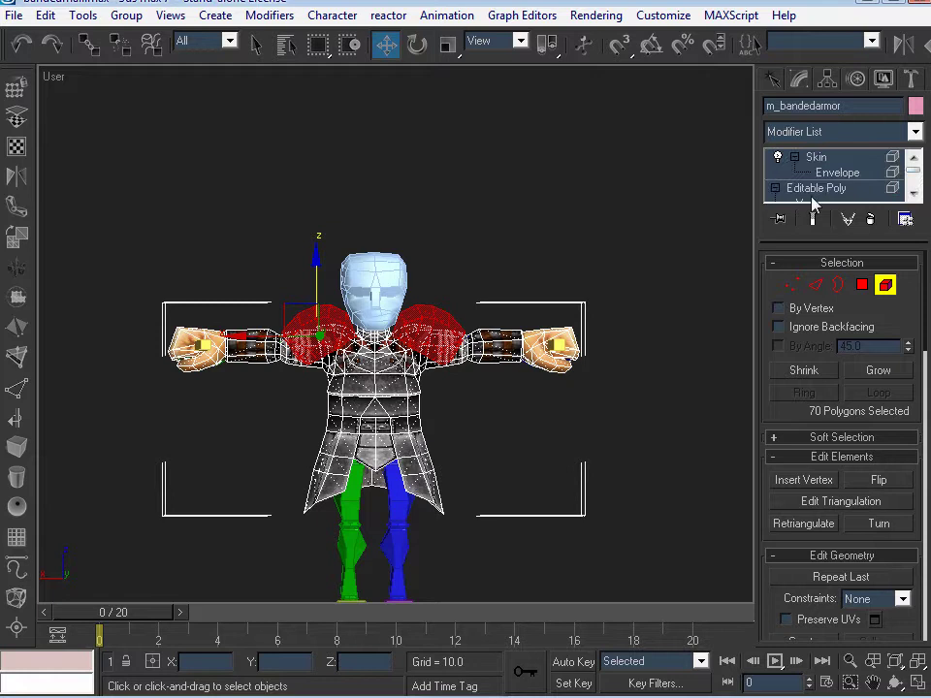
Return the banded armor from element editing to its Skin modifier and enlarge the modifier stack display
left_click(788, 189)
left_click(825, 175)
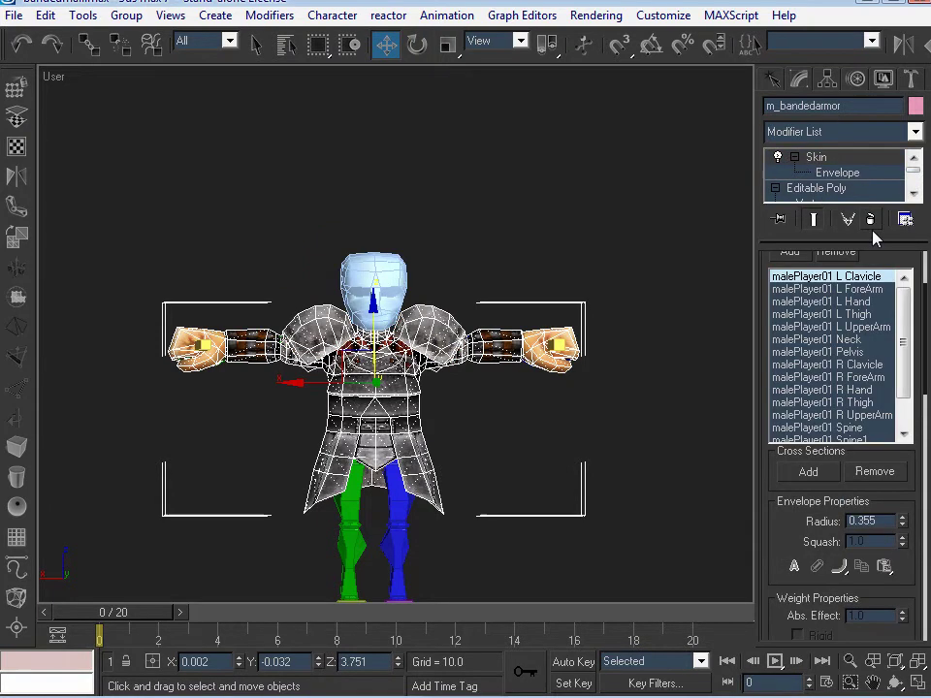
left_click_drag(868, 245, 868, 319)
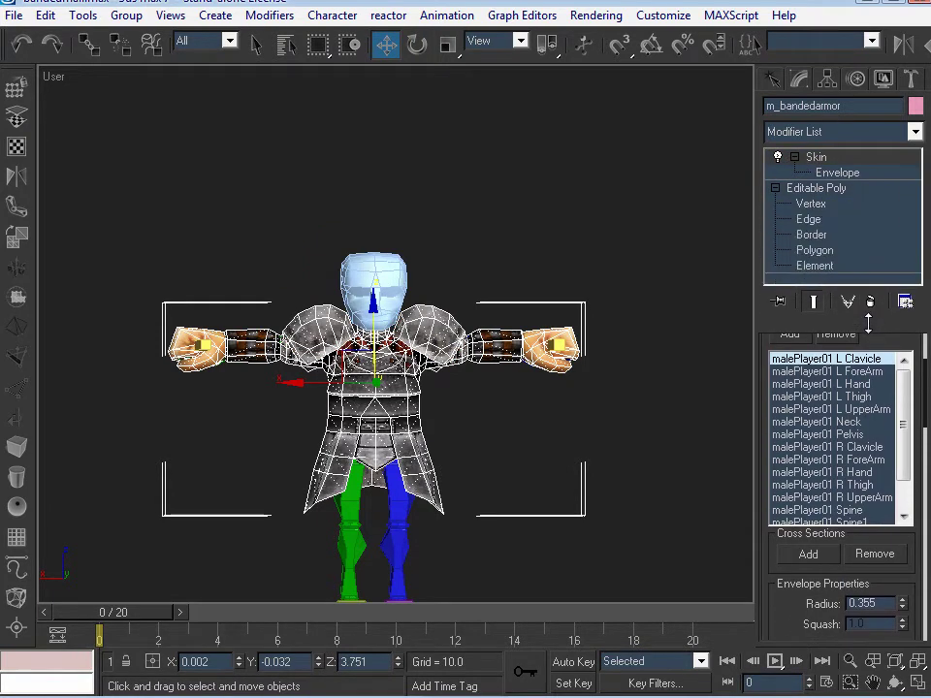
Select the biped's left calf and turn off Figure Mode so the character takes its animation pose
left_click(553, 215)
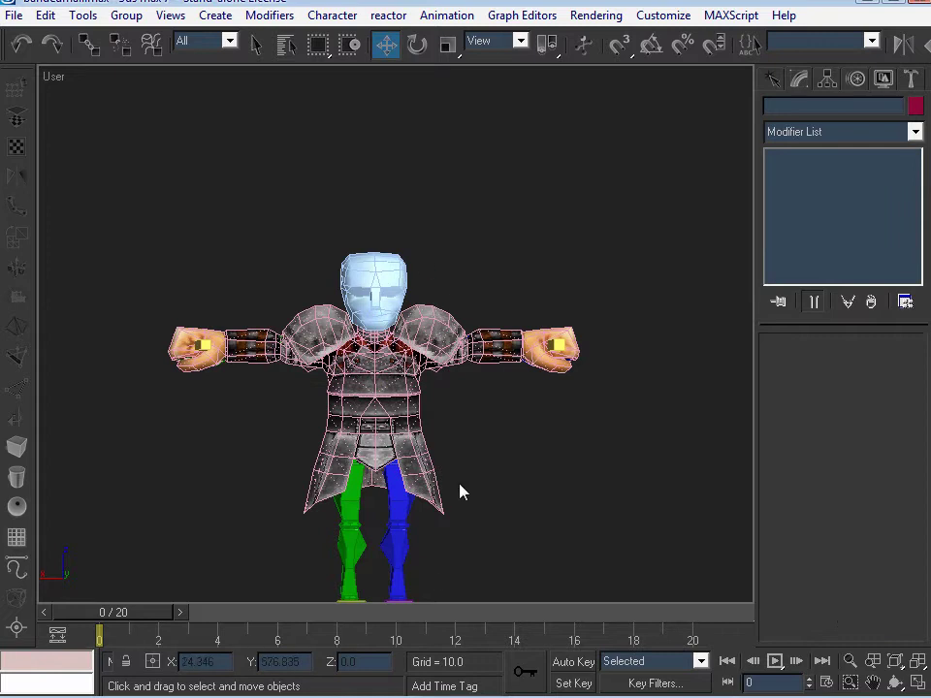
left_click(401, 551)
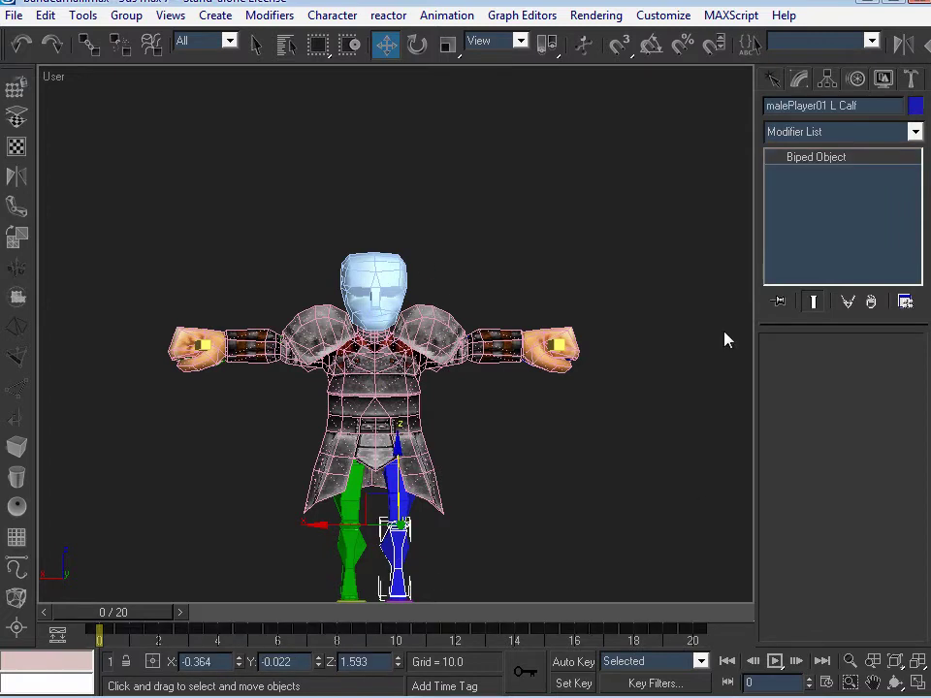
left_click(856, 79)
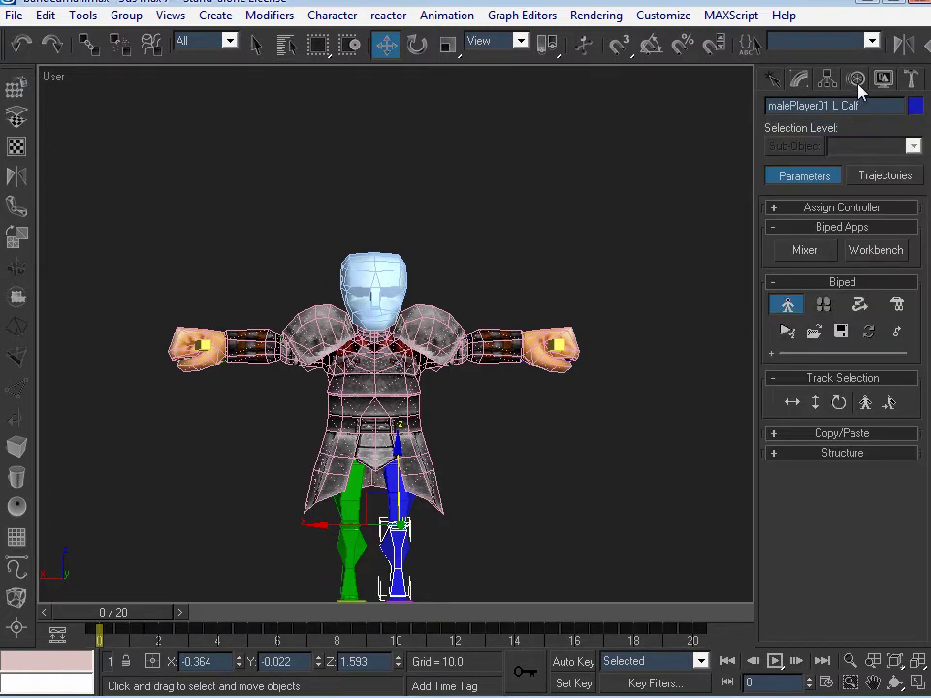
left_click(787, 304)
key("ctrl+r")
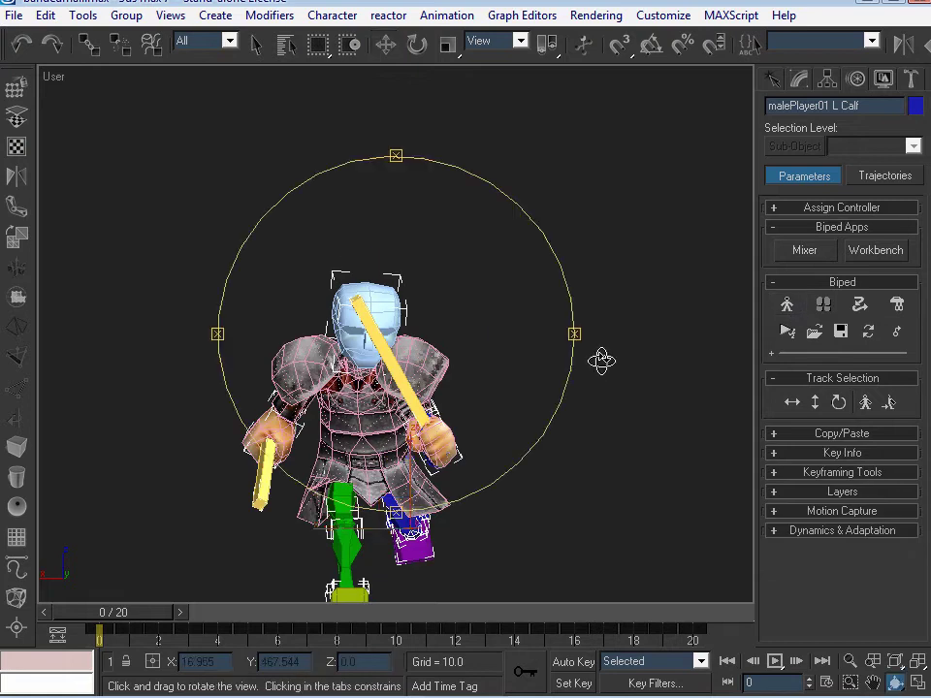
Move the biped's right hand forward and down to test how the shoulder armor deforms, cancelling the last move
left_click_drag(445, 318, 555, 468)
key("w")
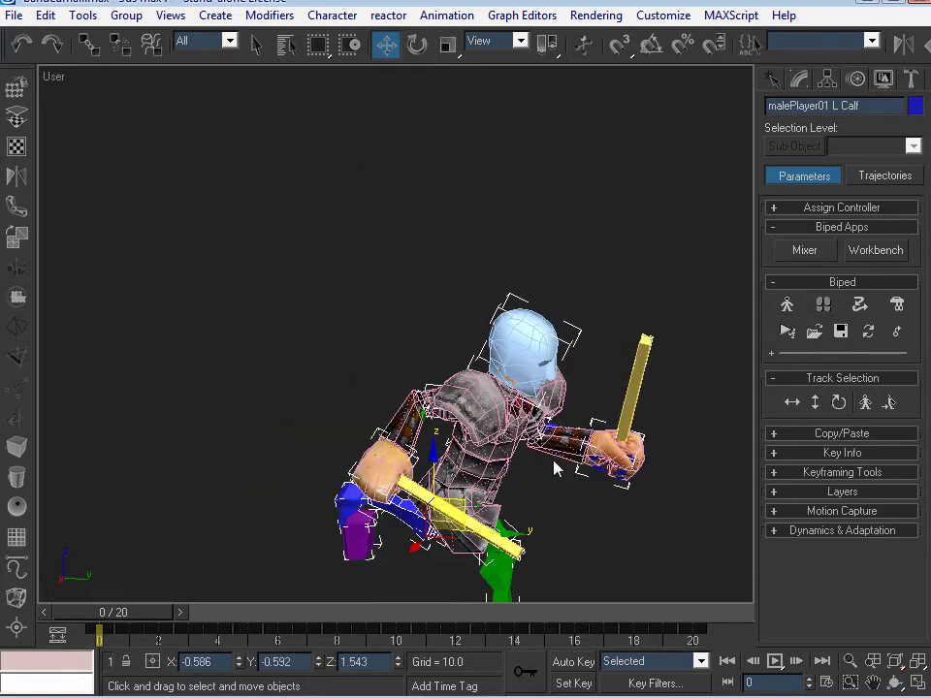
left_click(379, 472)
left_click(378, 472)
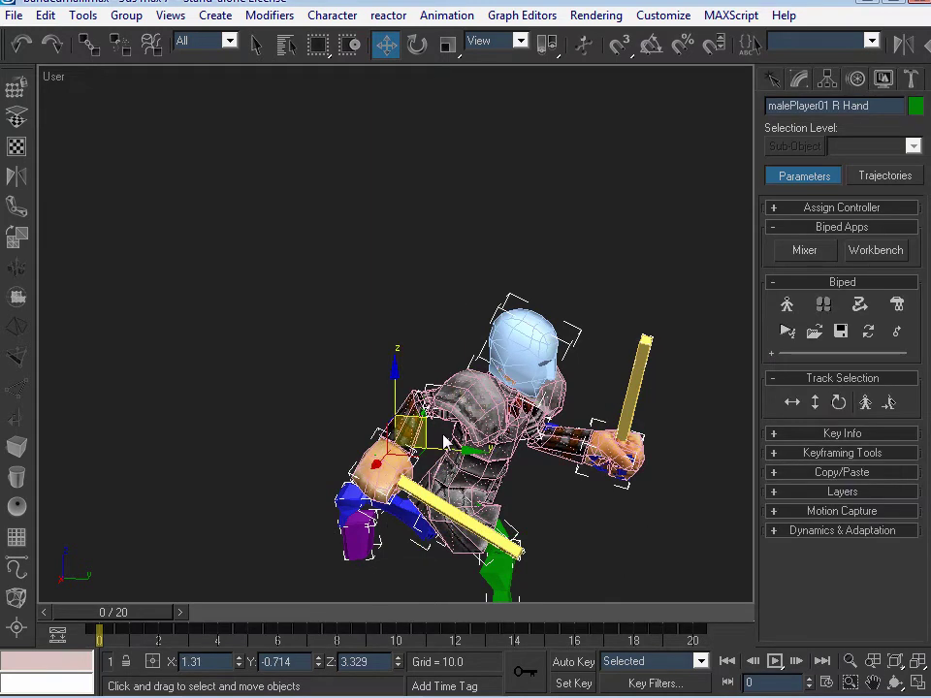
left_click_drag(427, 427, 483, 419)
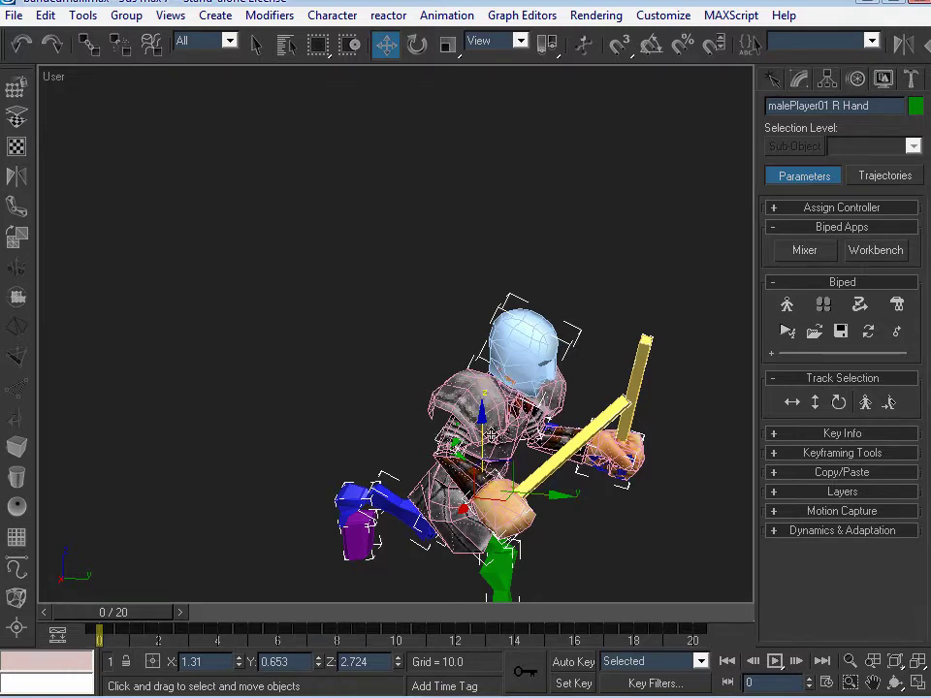
mouse_move(509, 466)
left_mouse_down()
mouse_move(466, 415)
mouse_move(504, 464)
left_mouse_up()
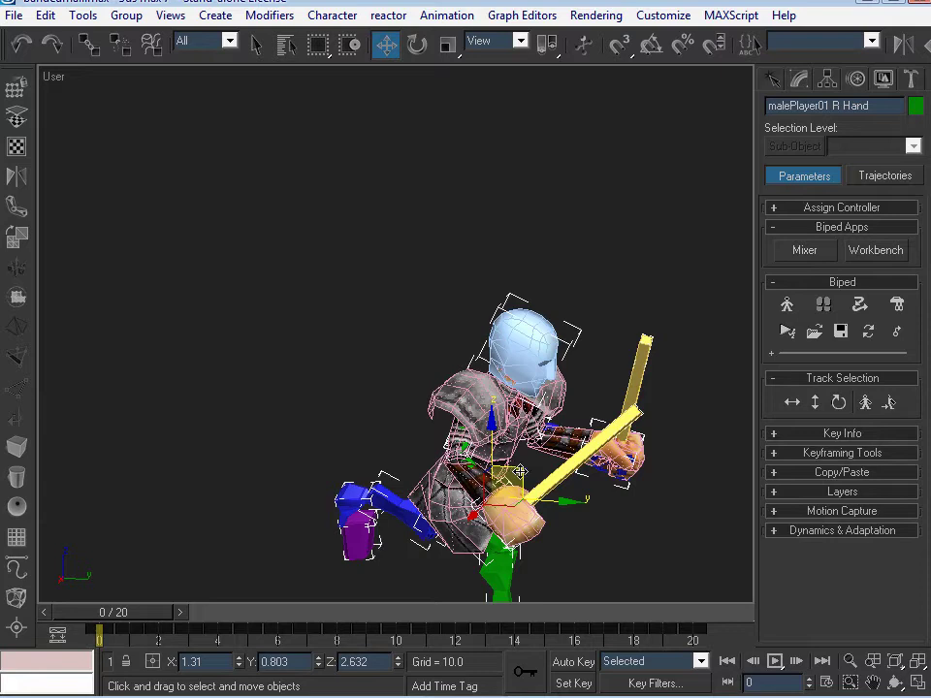
mouse_move(519, 470)
left_mouse_down()
mouse_move(473, 455)
mouse_move(389, 460)
mouse_move(624, 446)
mouse_move(419, 439)
mouse_move(353, 383)
mouse_move(519, 498)
mouse_move(505, 464)
left_mouse_up()
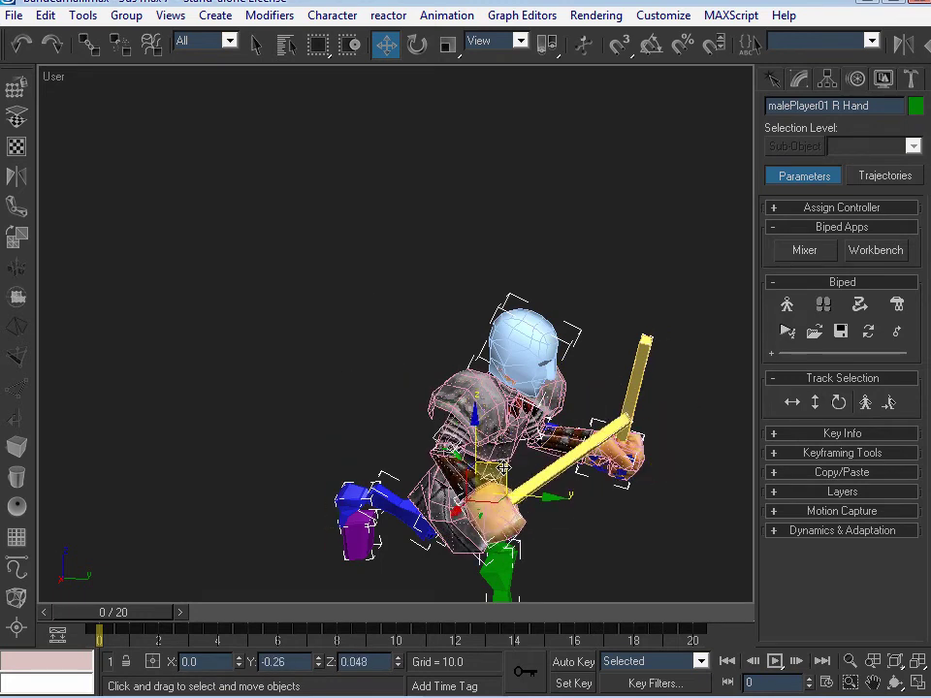
right_click(504, 464)
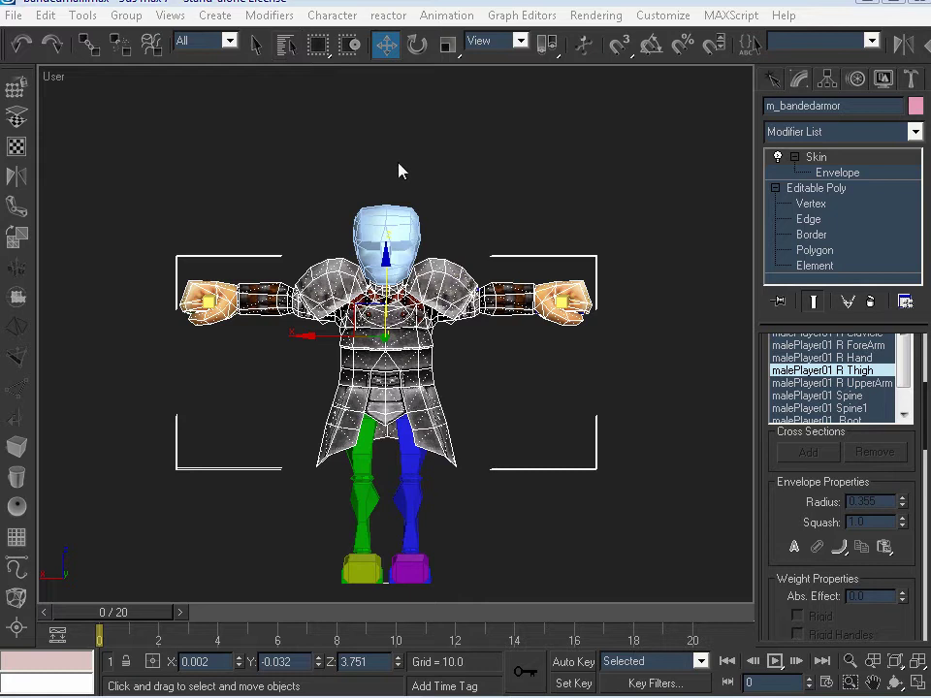
Deselect the armor and select malePlayer01_Root by name
left_click(464, 183)
key("h")
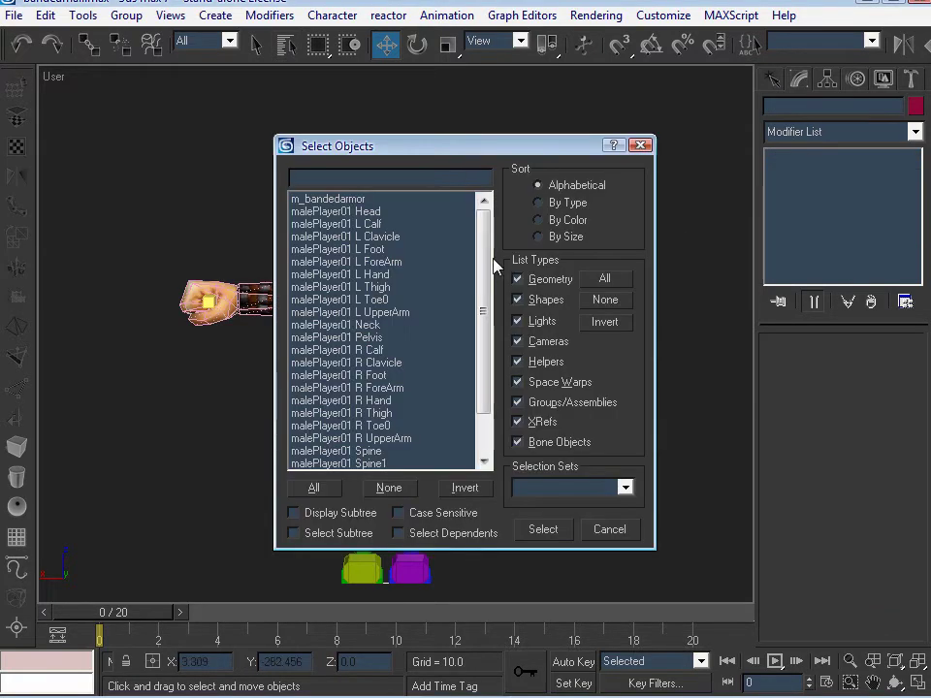
scroll(490, 271, "down", 2)
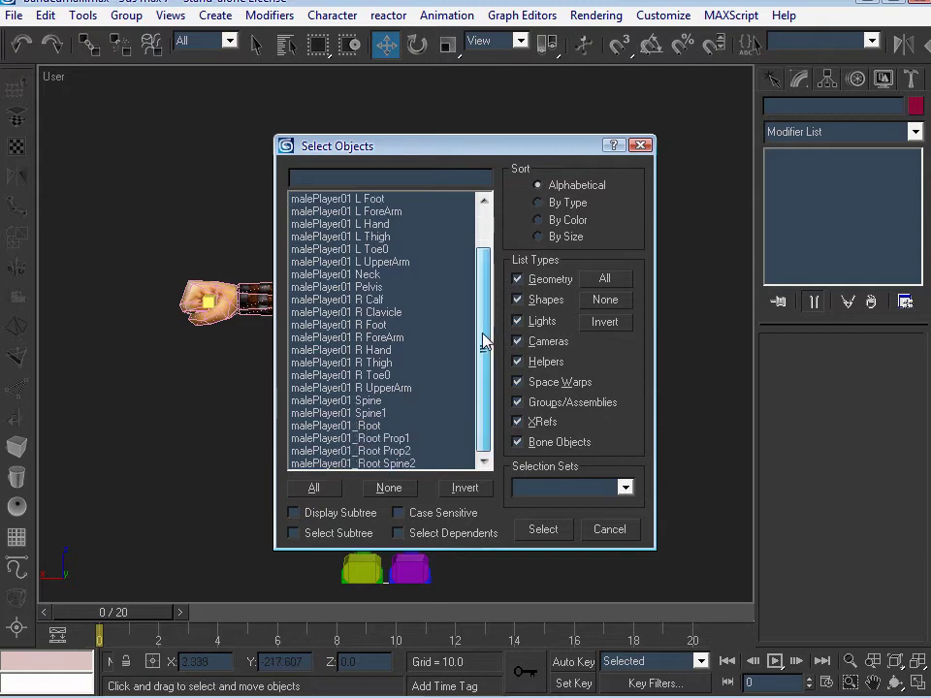
left_click(352, 426)
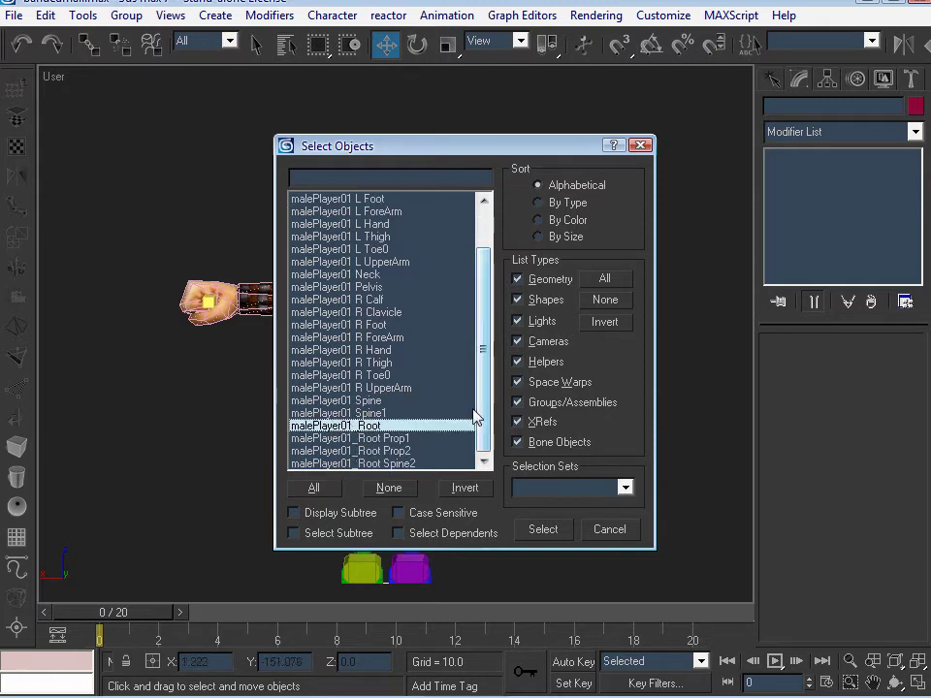
left_click(558, 539)
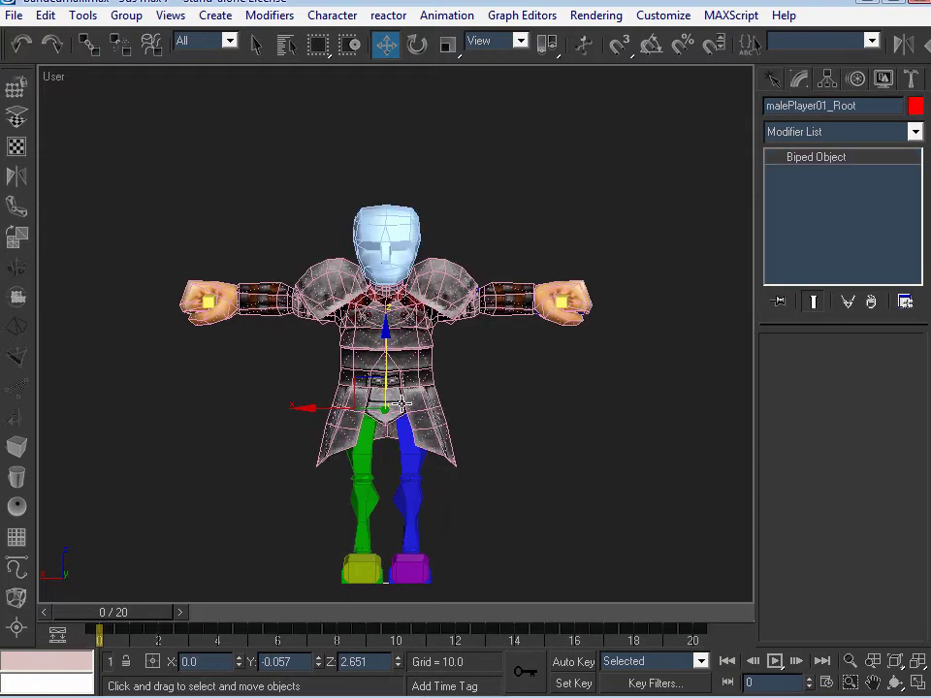
Examine the root bone's position inside the pelvis in wireframe, and return the viewport to shaded display
key("F3")
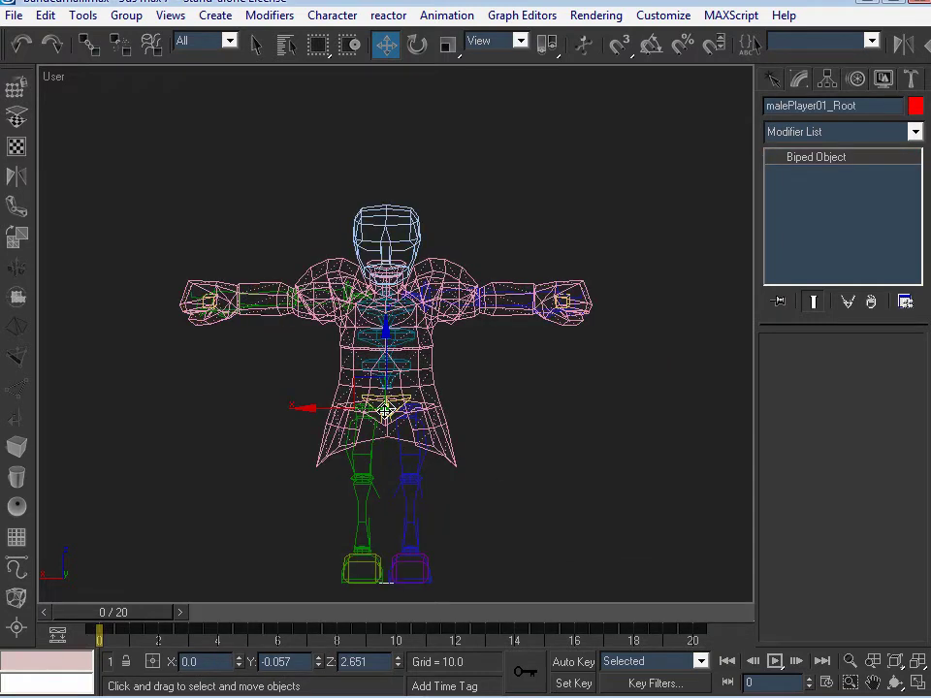
scroll(385, 412, "up", 8)
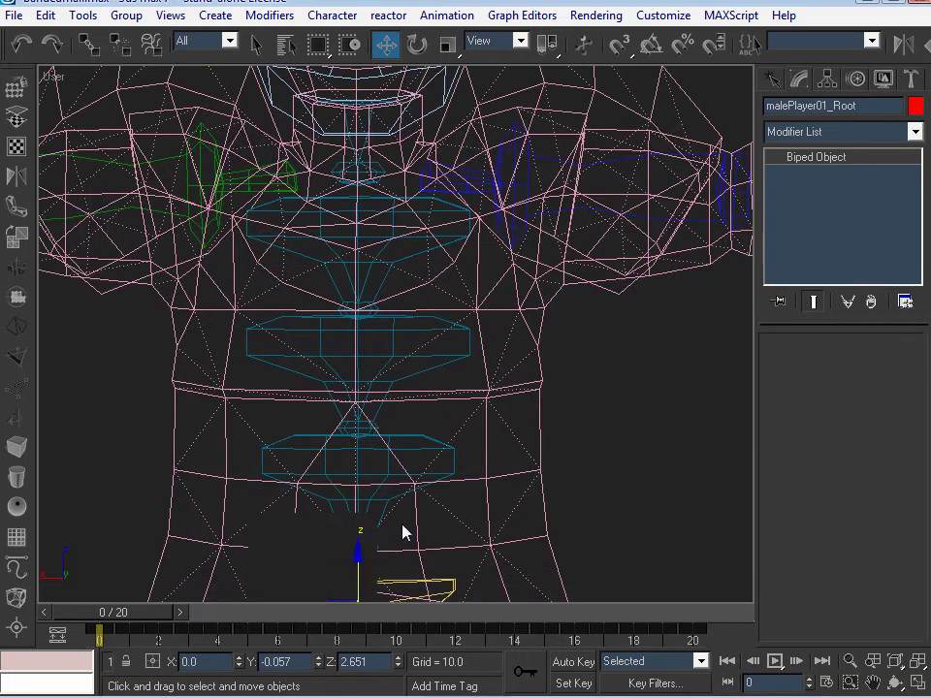
middle_click_drag(394, 474, 365, 491)
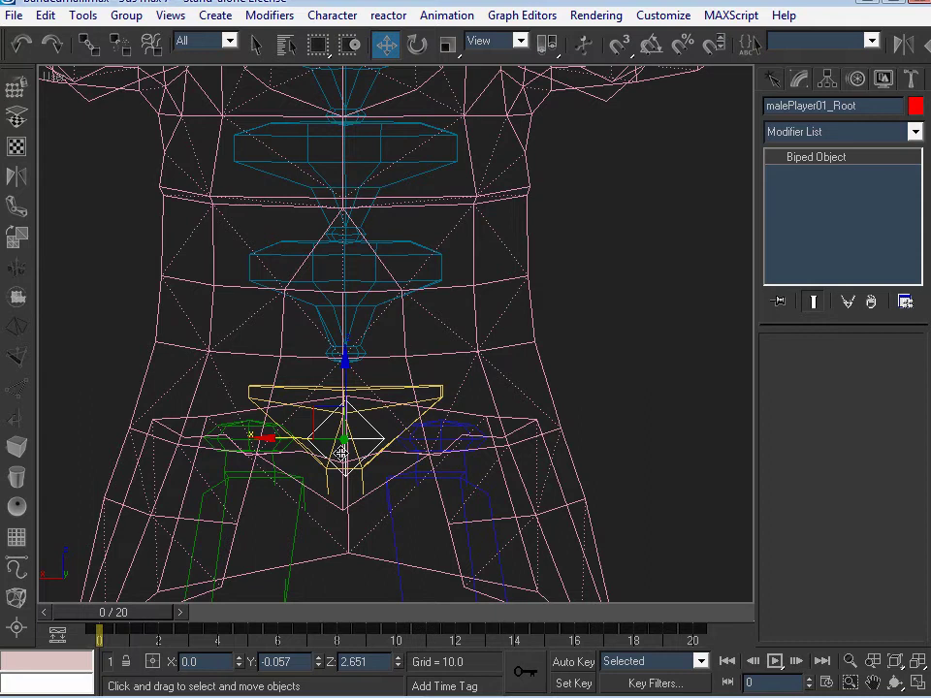
scroll(344, 429, "down", 5)
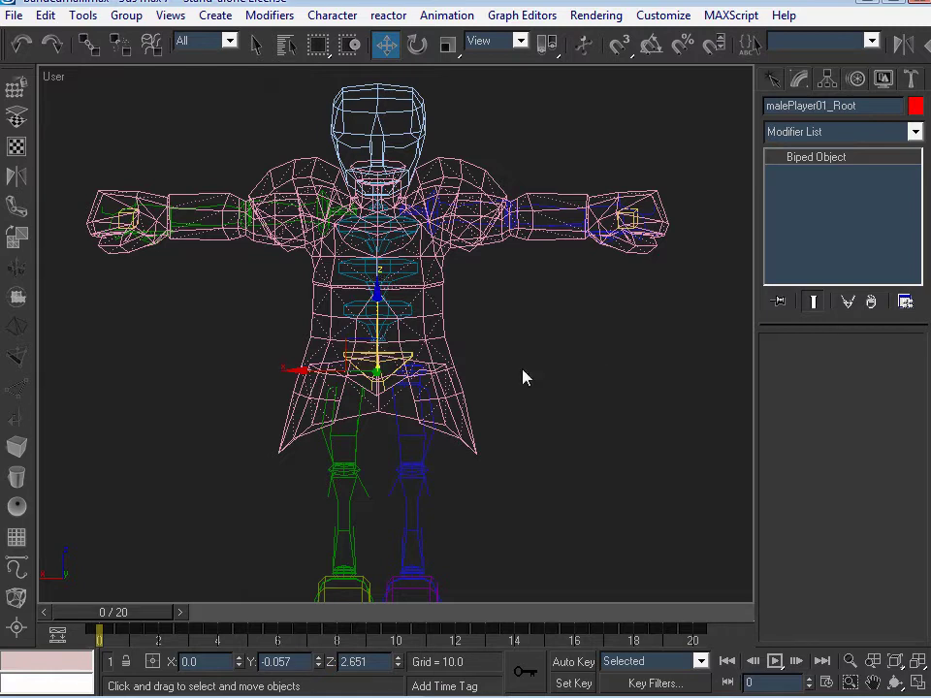
scroll(377, 427, "down", 5)
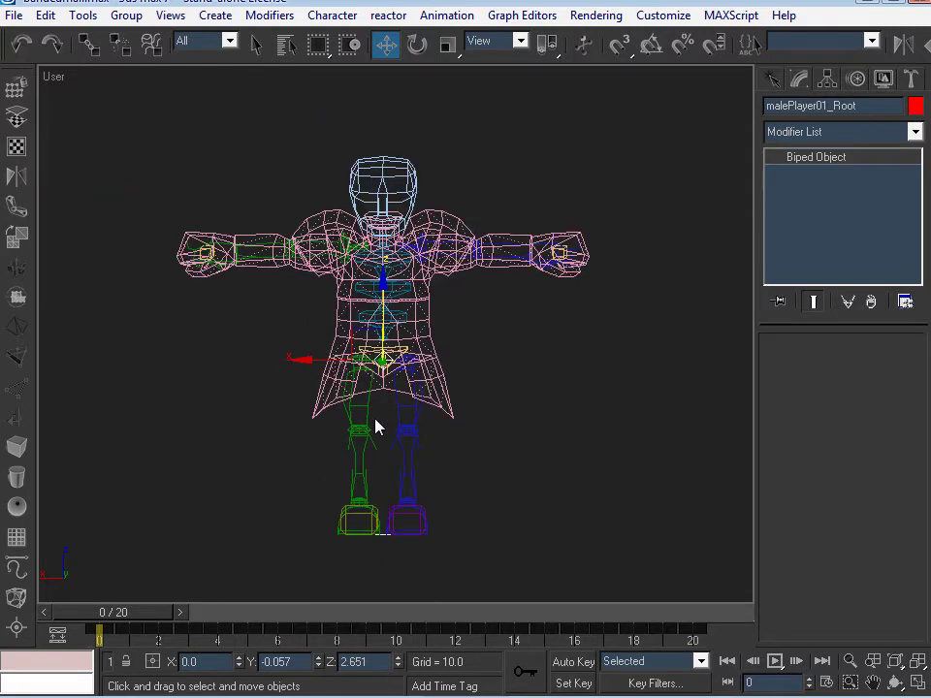
key("ctrl+r")
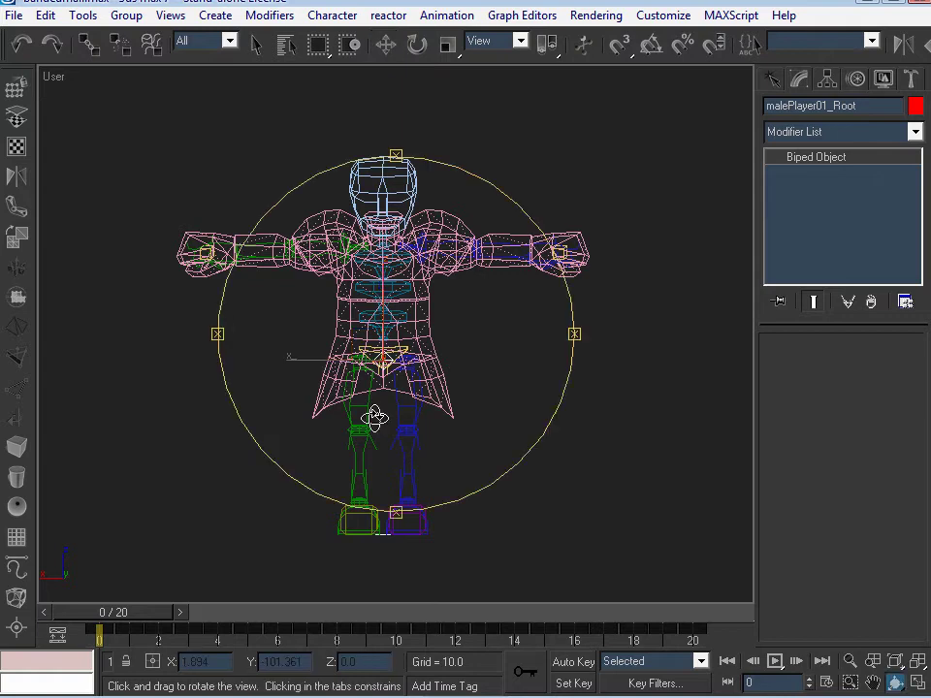
left_click_drag(377, 417, 491, 426)
key("w")
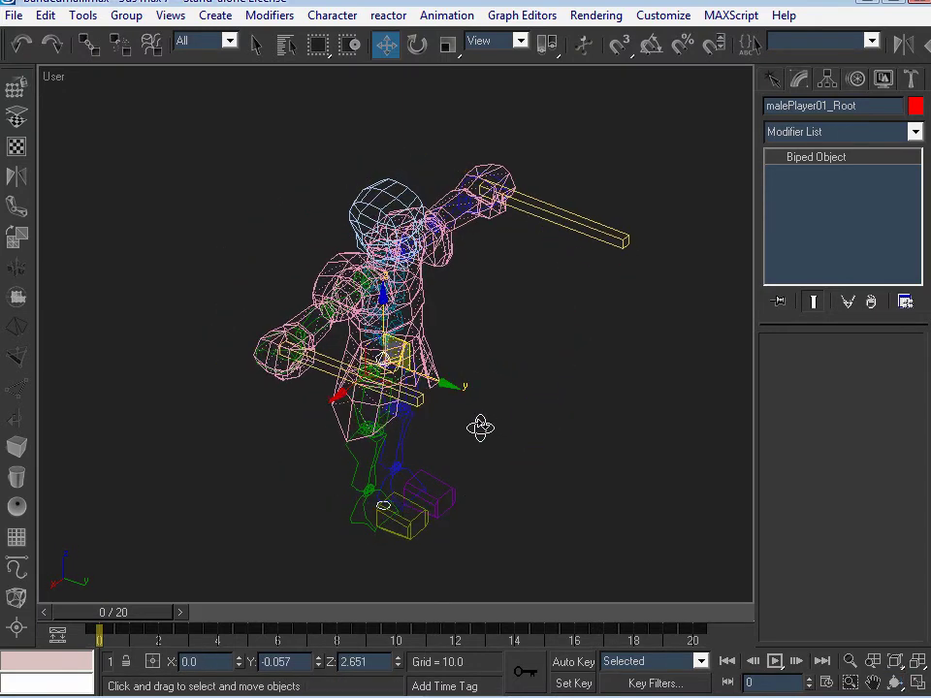
key("F3")
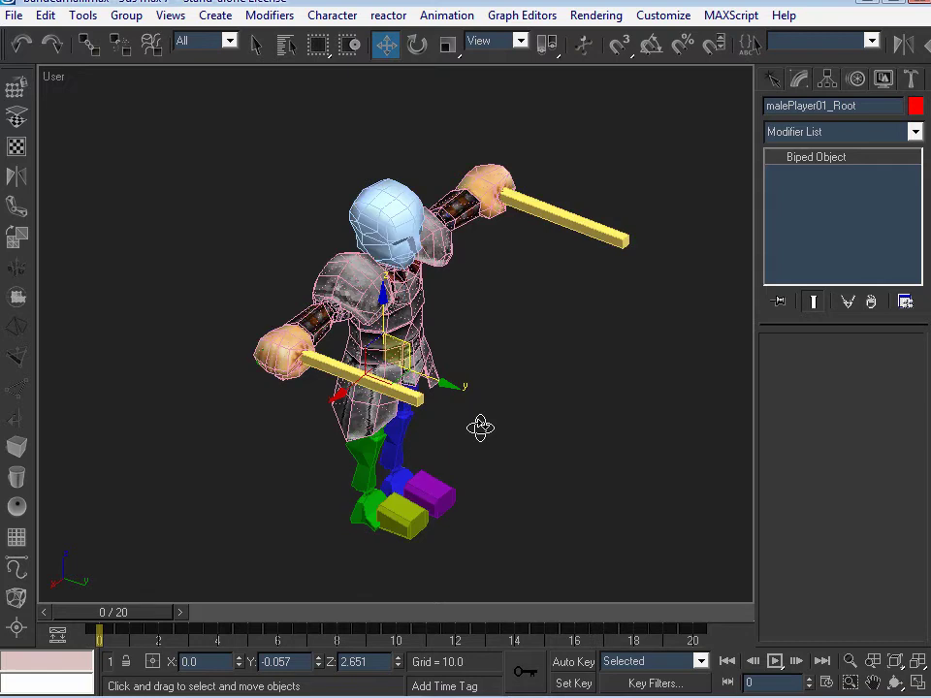
Move the root along the Y axis to test for armor vertices that stay behind, and undo the move
scroll(480, 427, "down", 5)
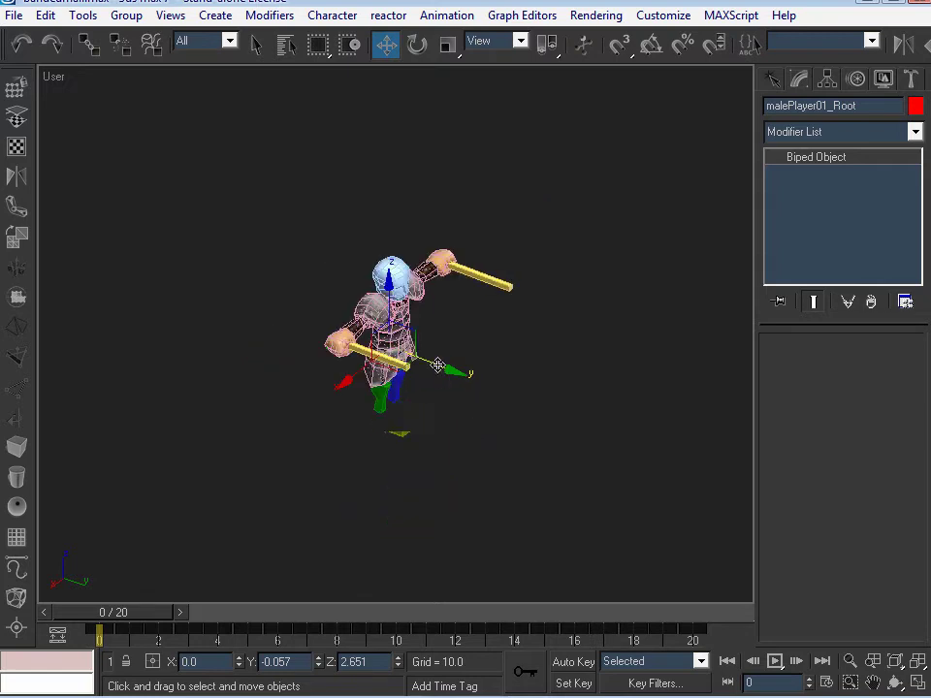
left_click_drag(438, 365, 392, 251)
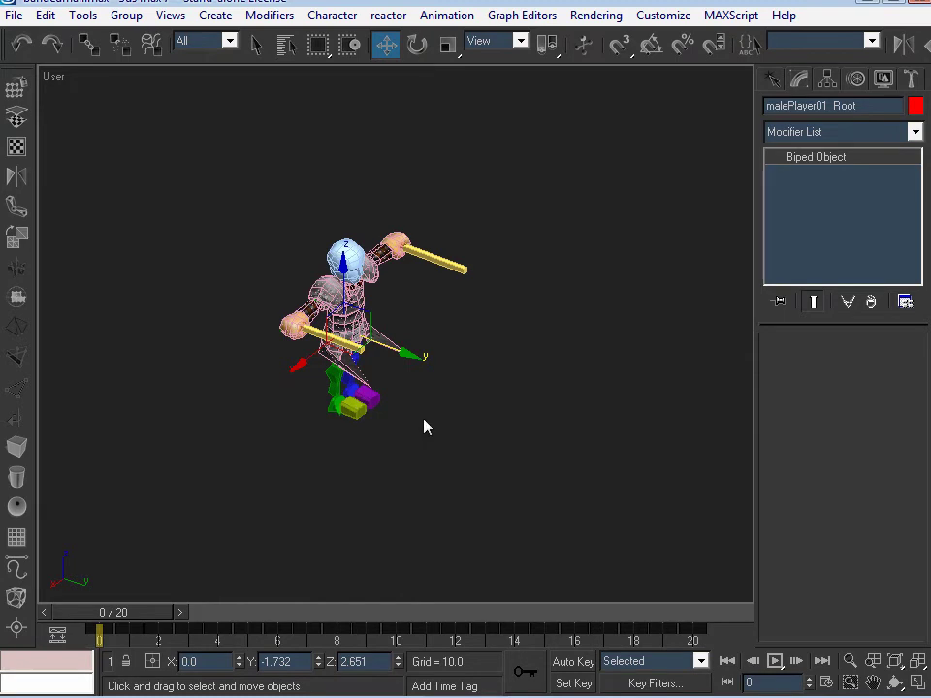
key("ctrl+z")
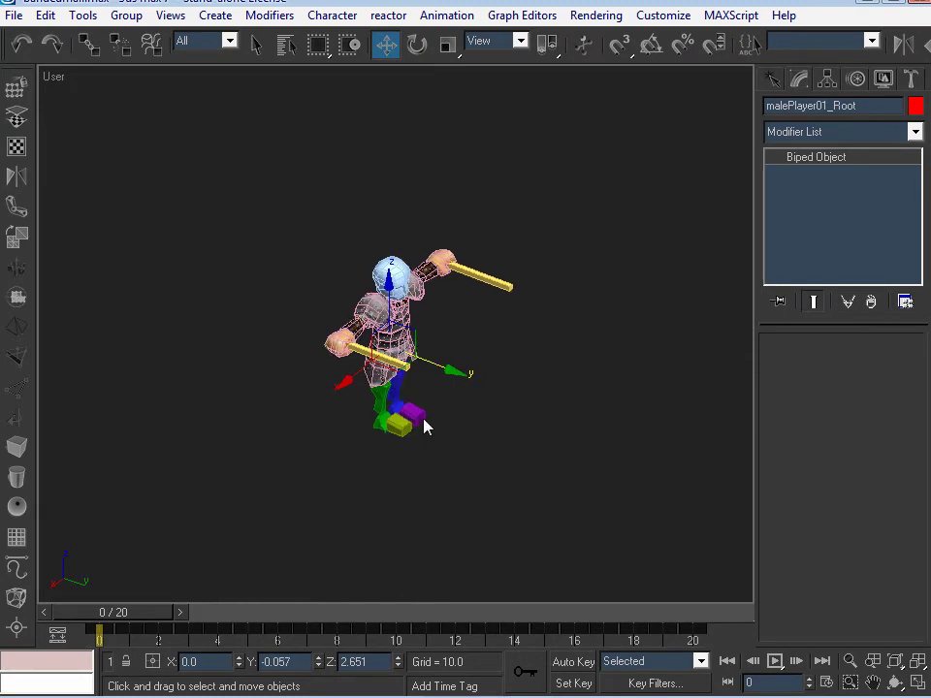
Select the banded armor mesh from the front and enter Envelope editing of its Skin modifier
key("ctrl+r")
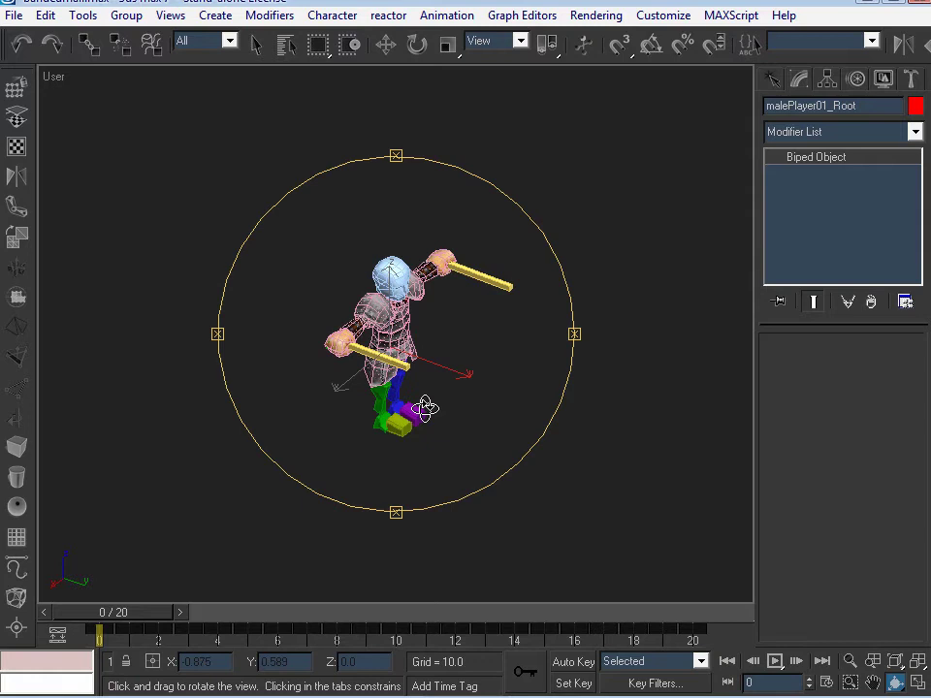
left_click_drag(449, 398, 393, 365)
key("w")
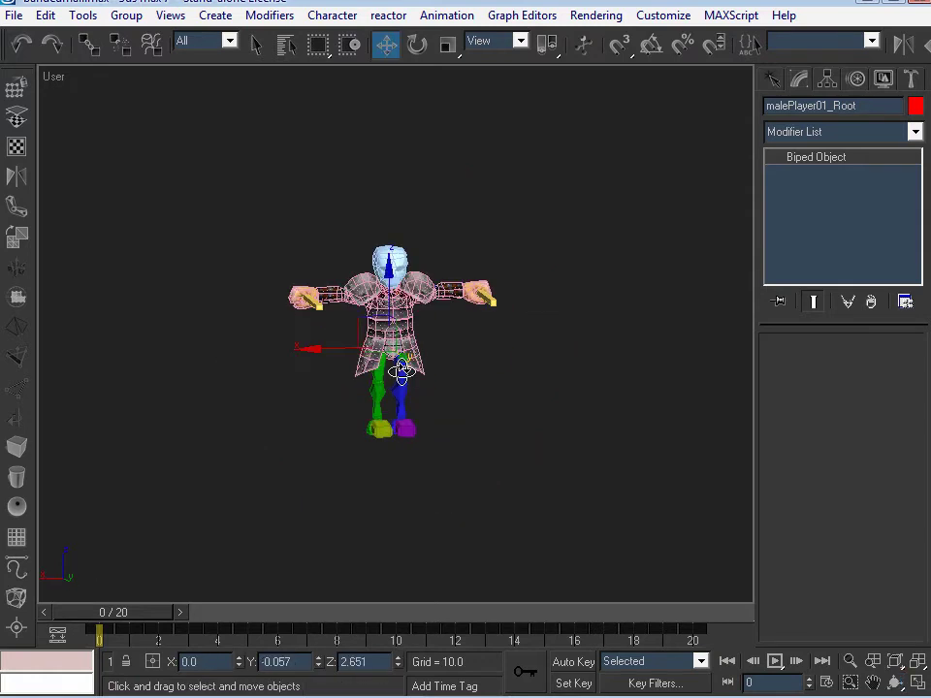
scroll(390, 366, "up", 6)
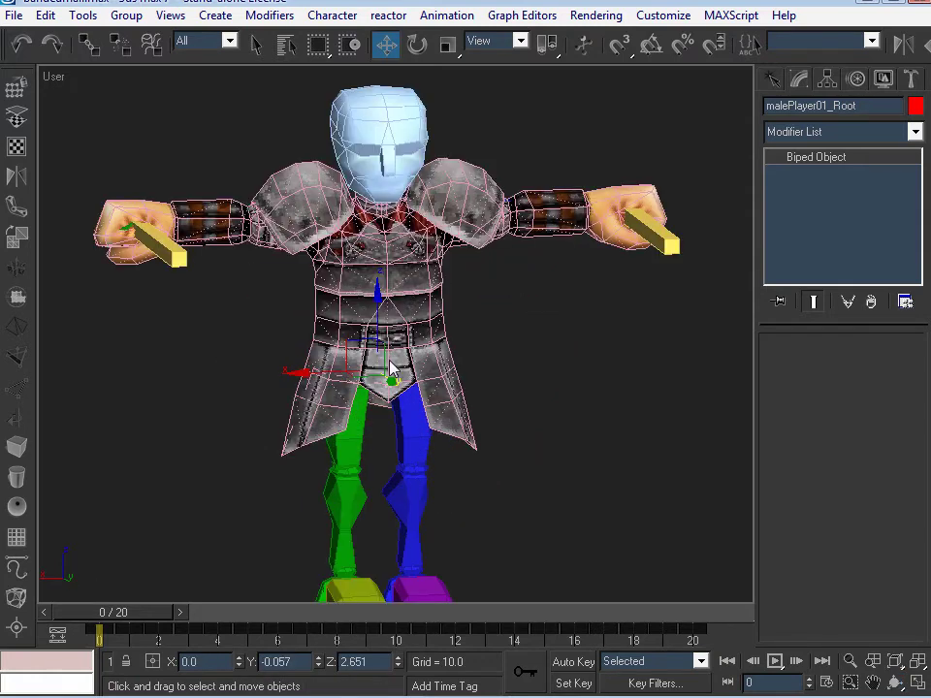
left_click(407, 235)
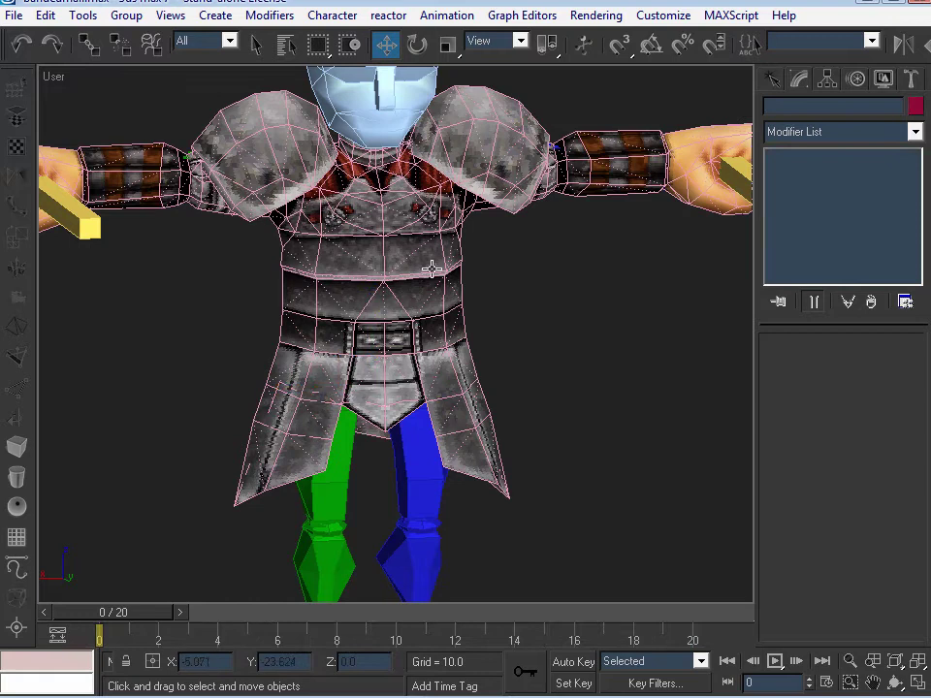
left_click(324, 200)
left_click(832, 173)
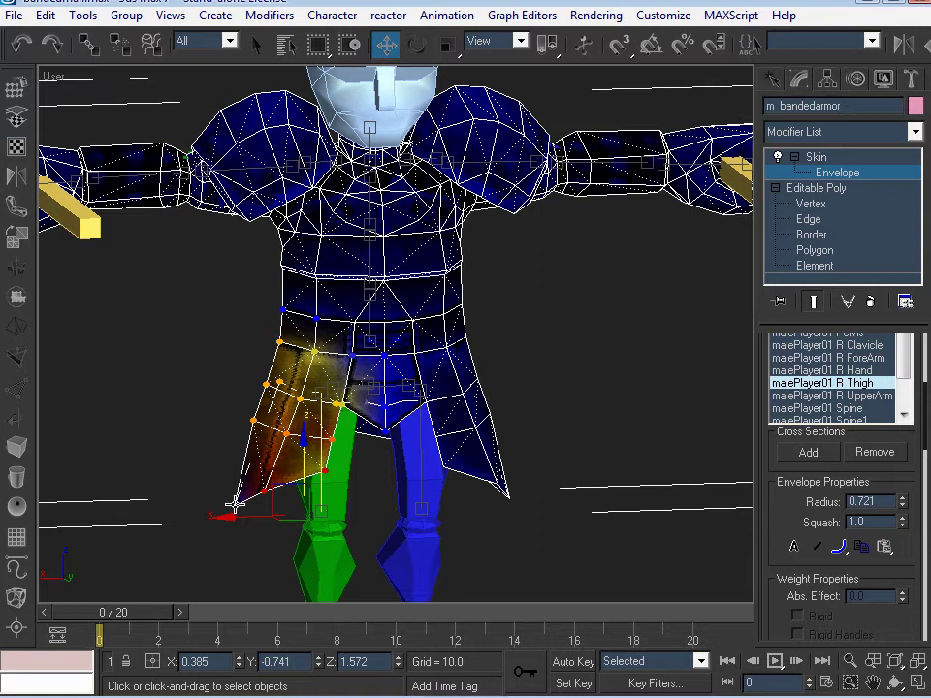
Set the absolute effect of the armor skirt's lower tip vertex to 1.0 for the R Thigh bone
left_click(235, 503)
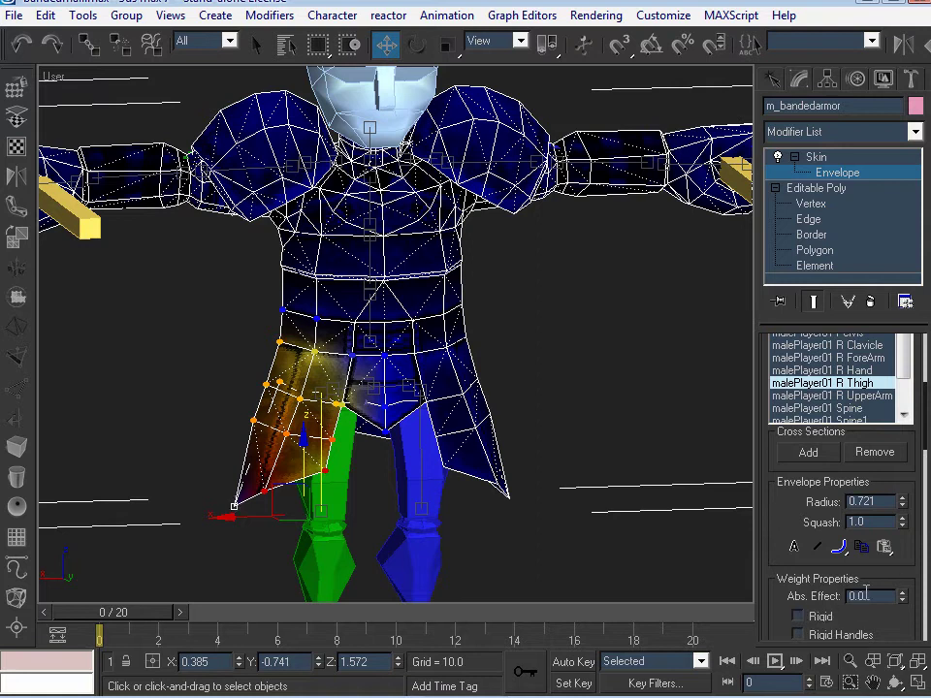
type("1")
key("Return")
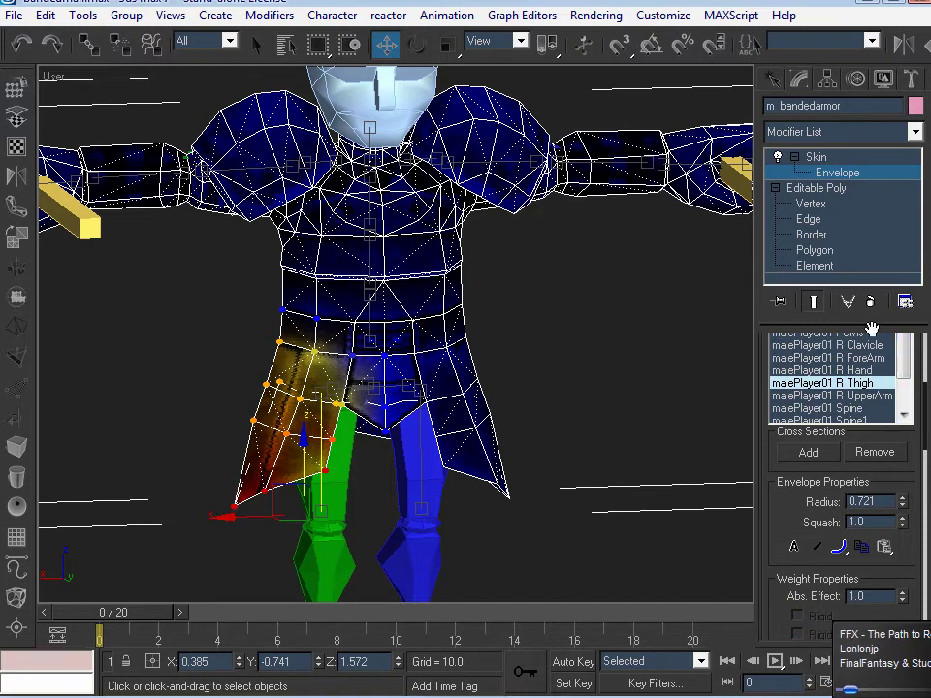
left_click_drag(871, 324, 873, 289)
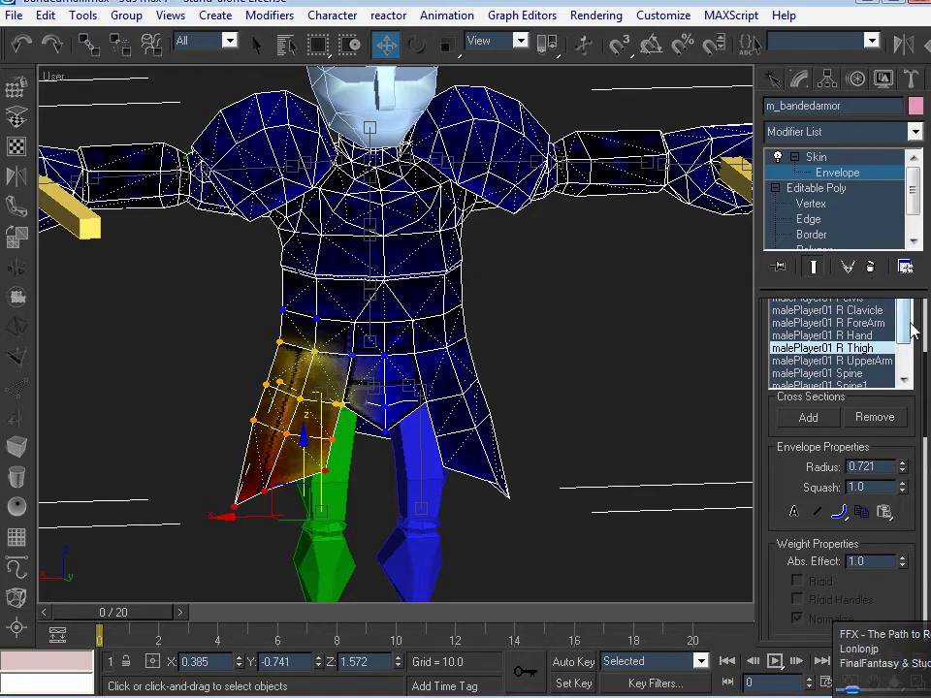
Set the absolute effect of the armor skirt's other lower tip vertex to 1.0 for the L Thigh bone, and leave Envelope editing
left_click_drag(913, 326, 897, 402)
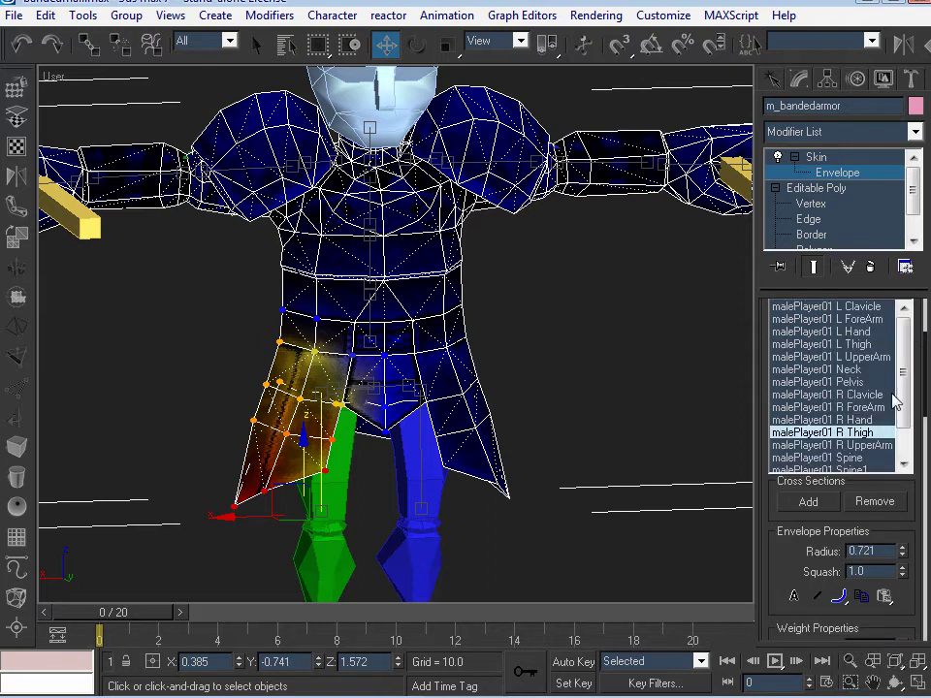
left_click(842, 344)
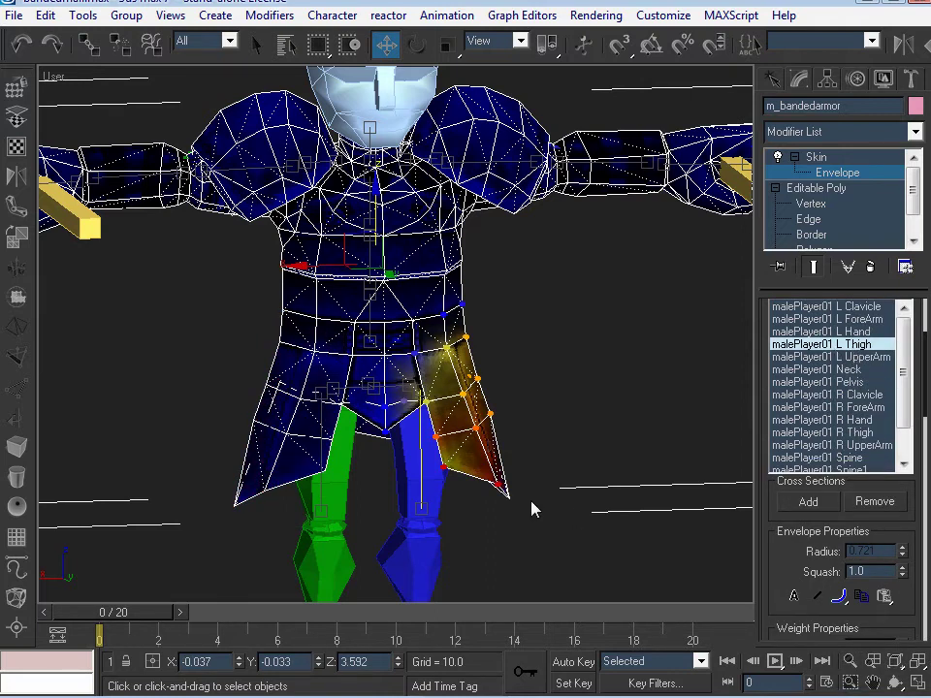
key("ctrl+r")
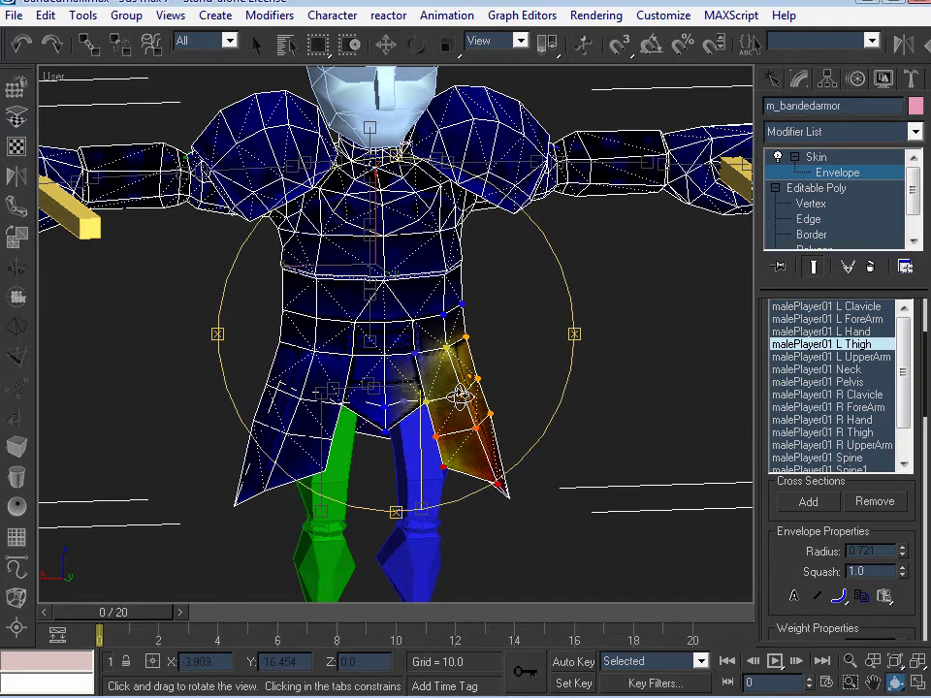
left_click_drag(460, 394, 356, 383)
key("w")
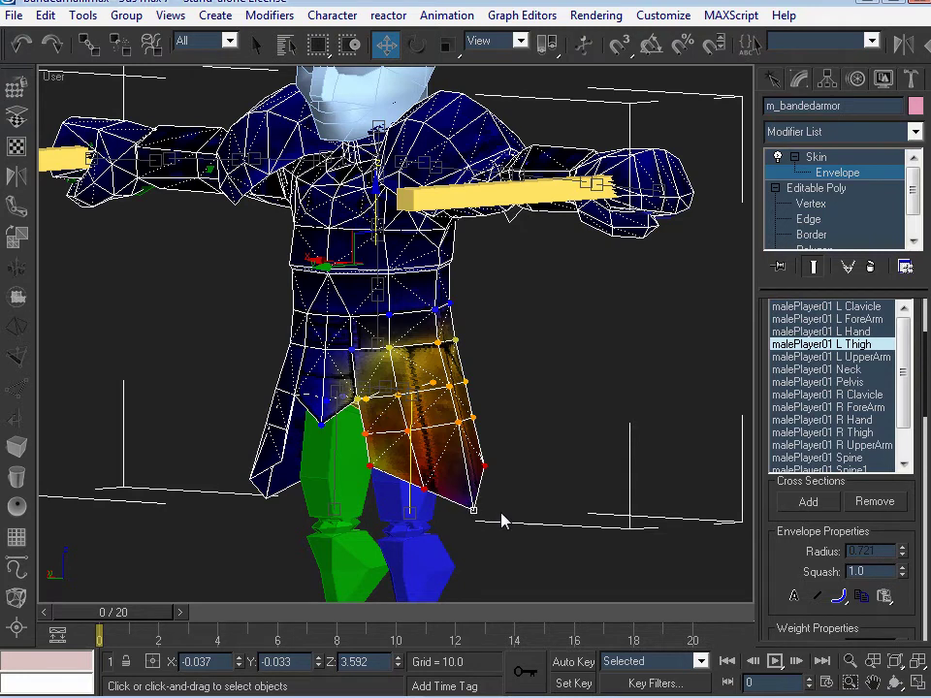
left_click_drag(884, 592, 912, 544)
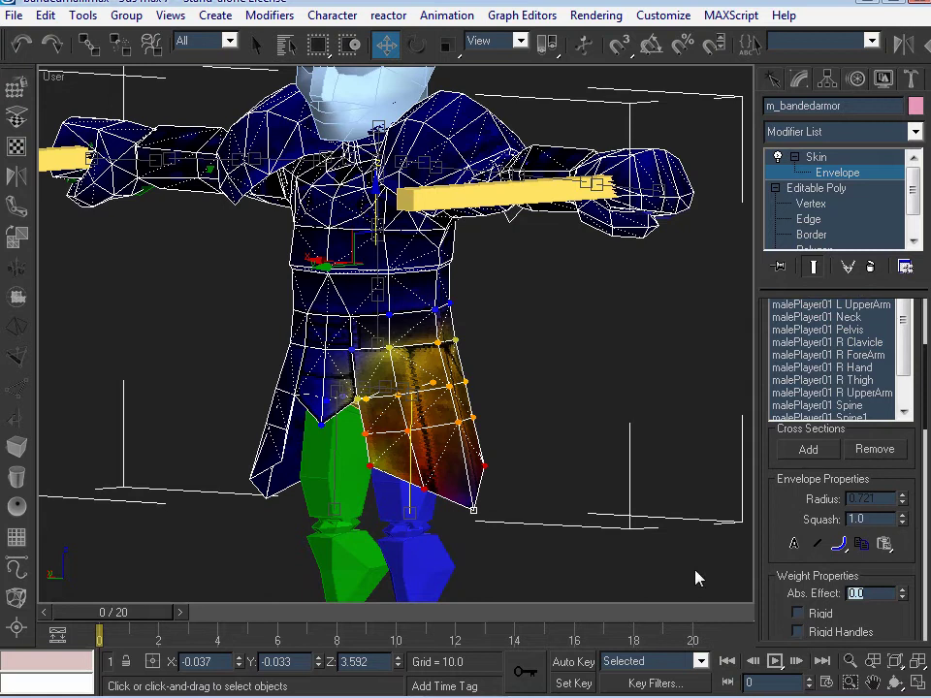
type("1")
key("Return")
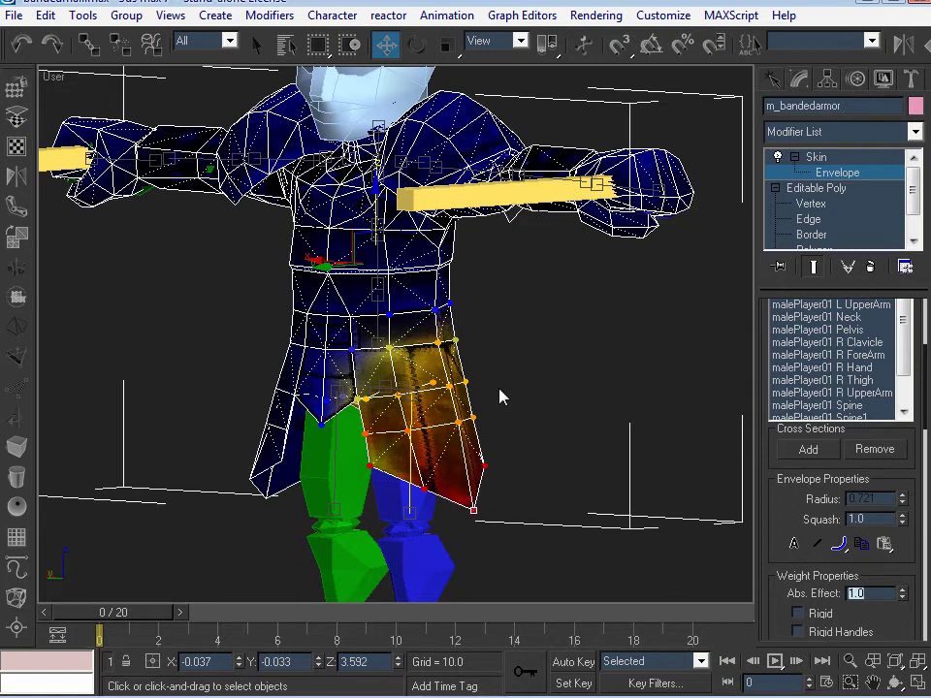
left_click(537, 395)
left_click(822, 157)
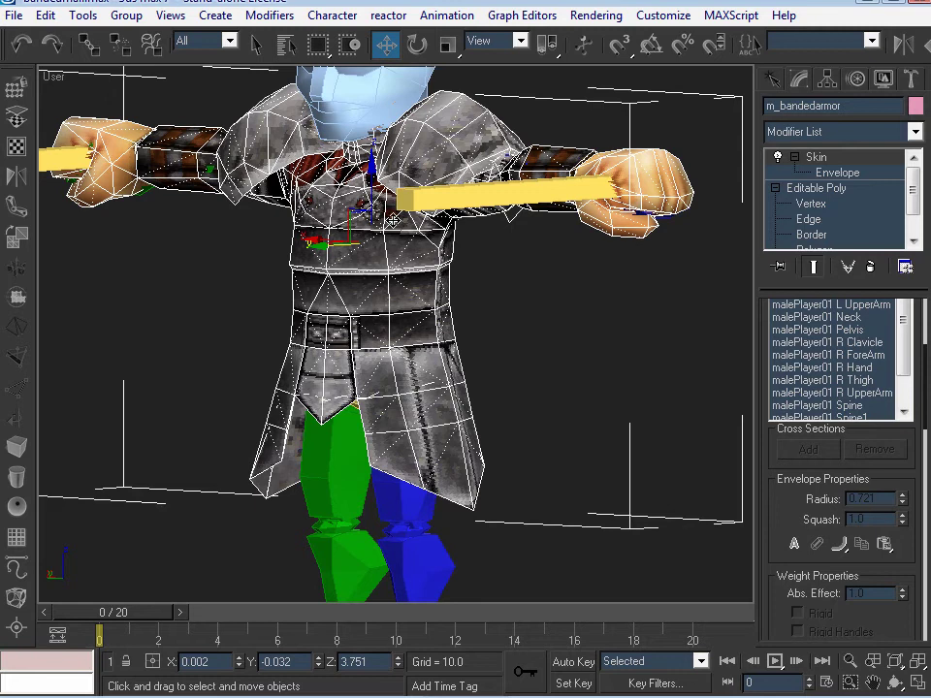
Deselect the banded armor and select malePlayer01_Root from the list of scene objects
left_click(597, 334)
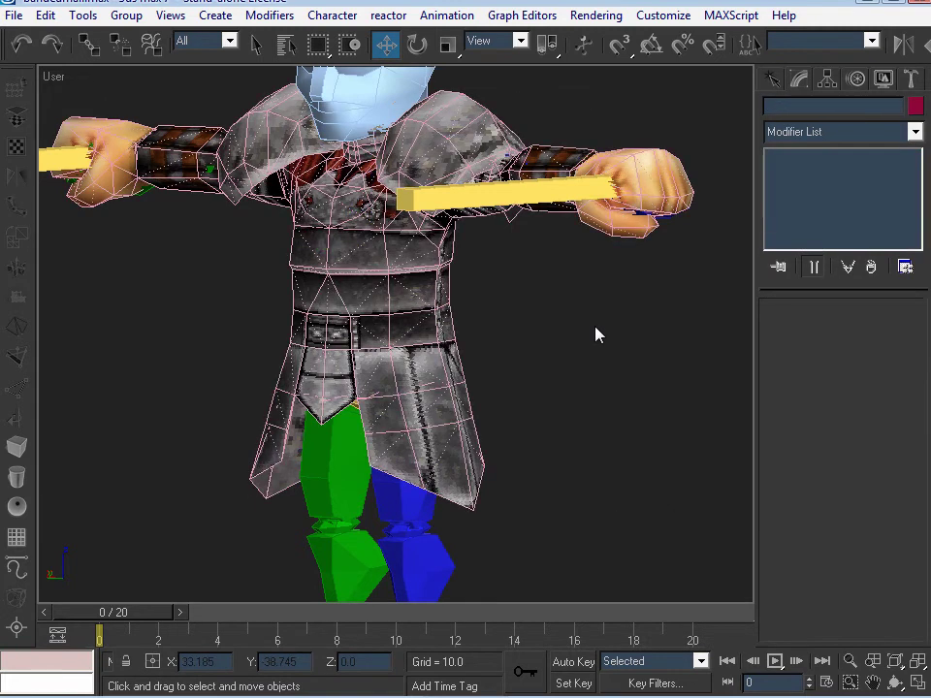
key("h")
left_click_drag(488, 339, 489, 384)
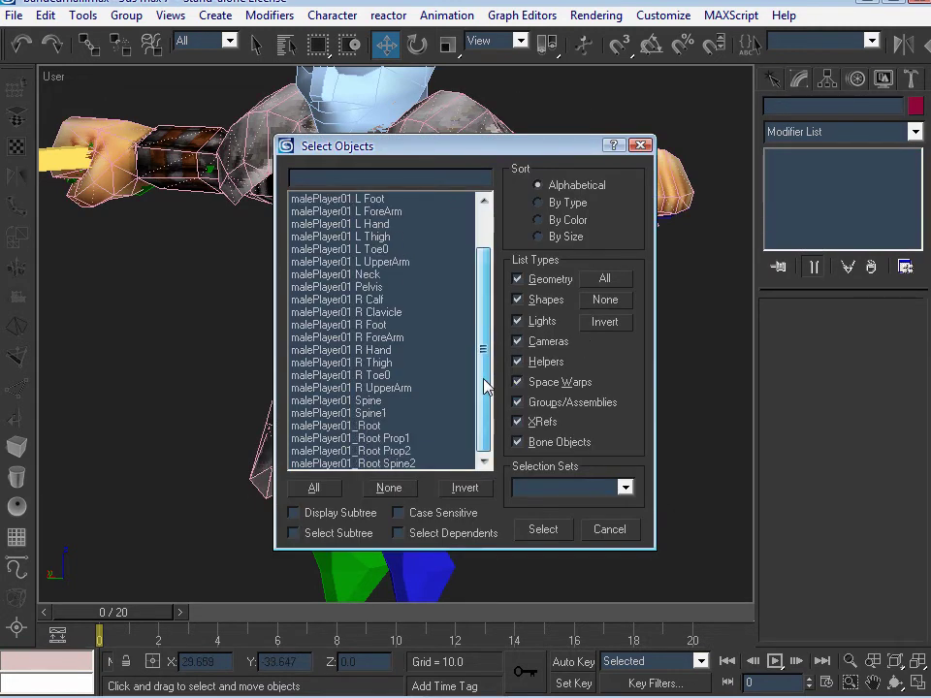
left_click(418, 425)
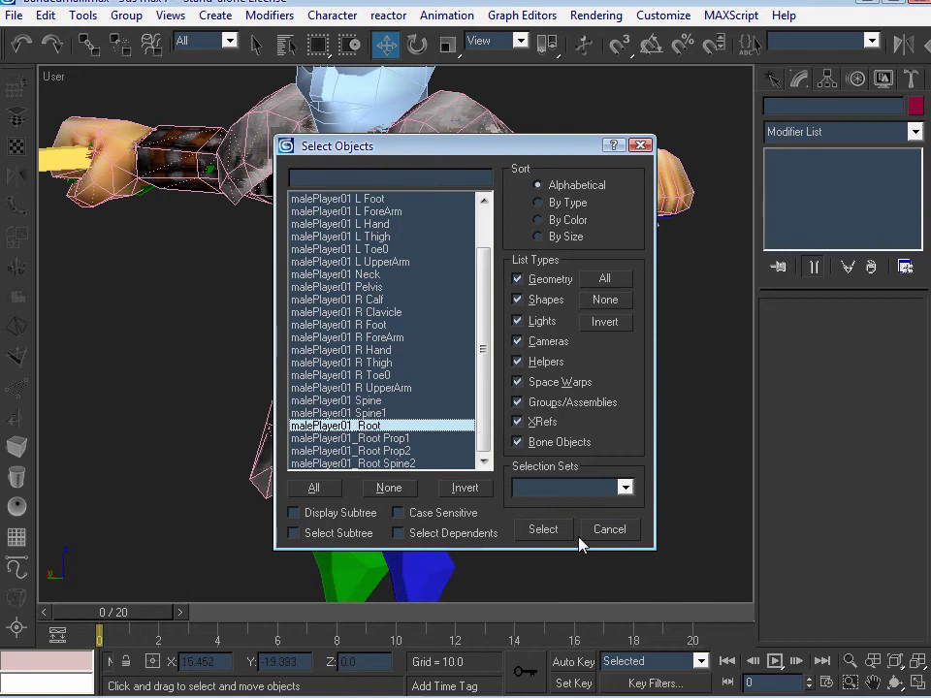
left_click(549, 534)
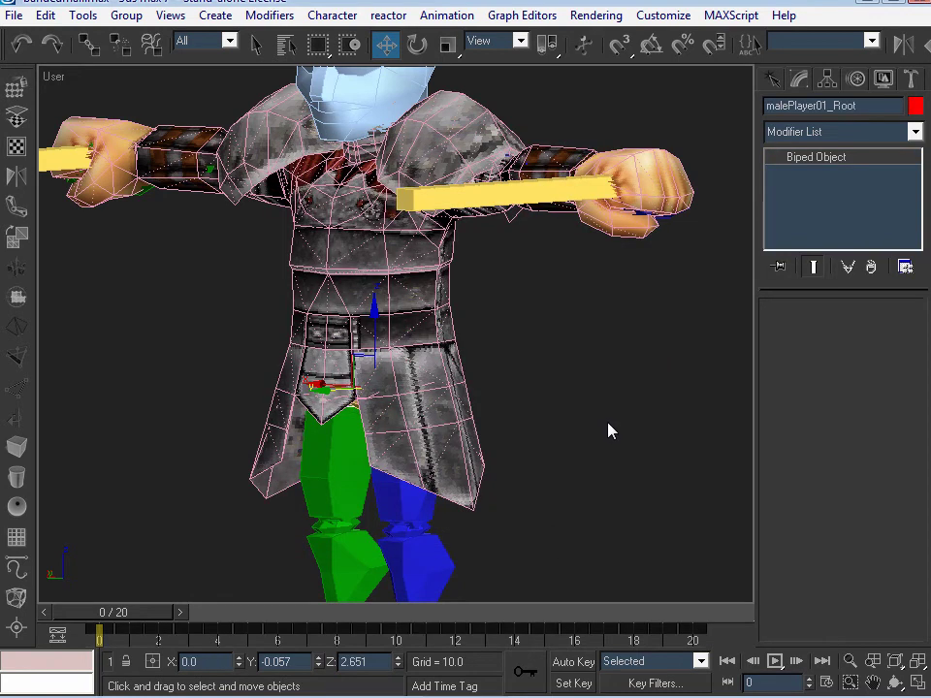
Test-move the root along the Y axis to check that all armor vertices follow, keeping its original position
key("z")
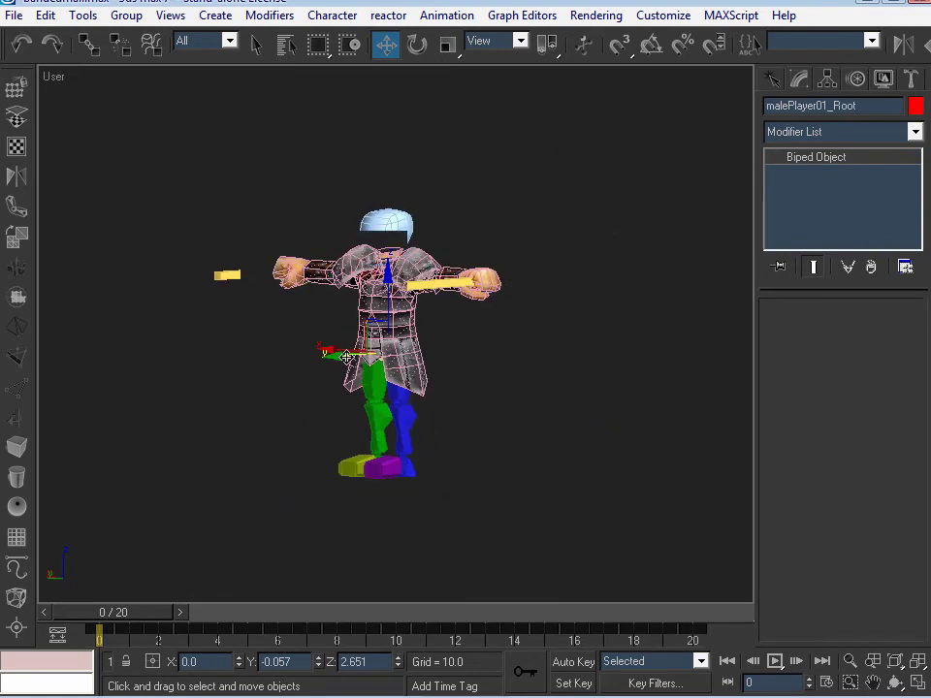
left_click_drag(346, 357, 301, 310)
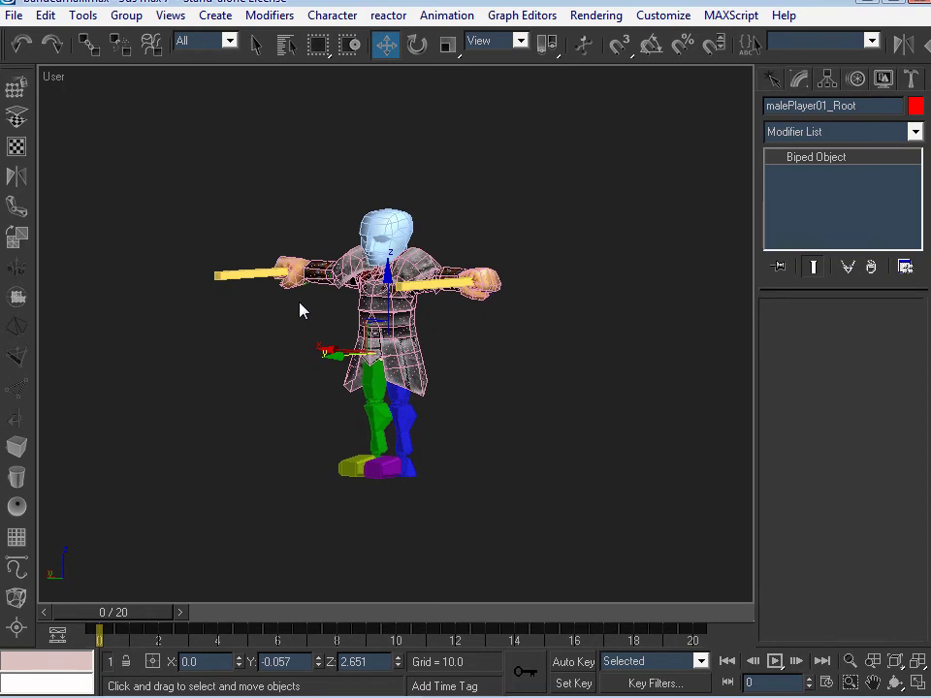
key("ctrl+r")
left_click_drag(388, 298, 470, 296)
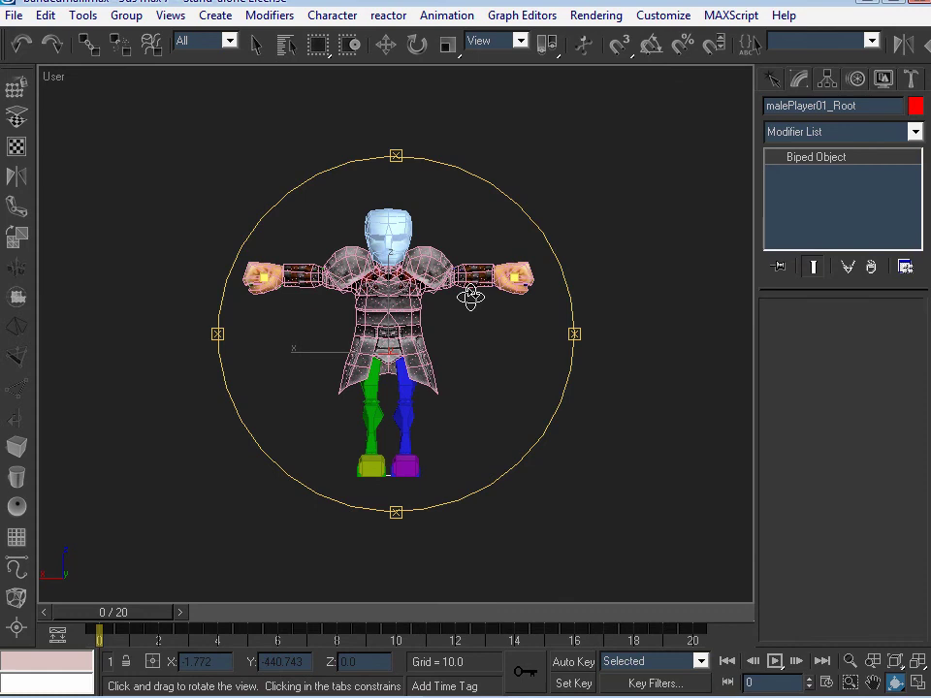
right_click(471, 305)
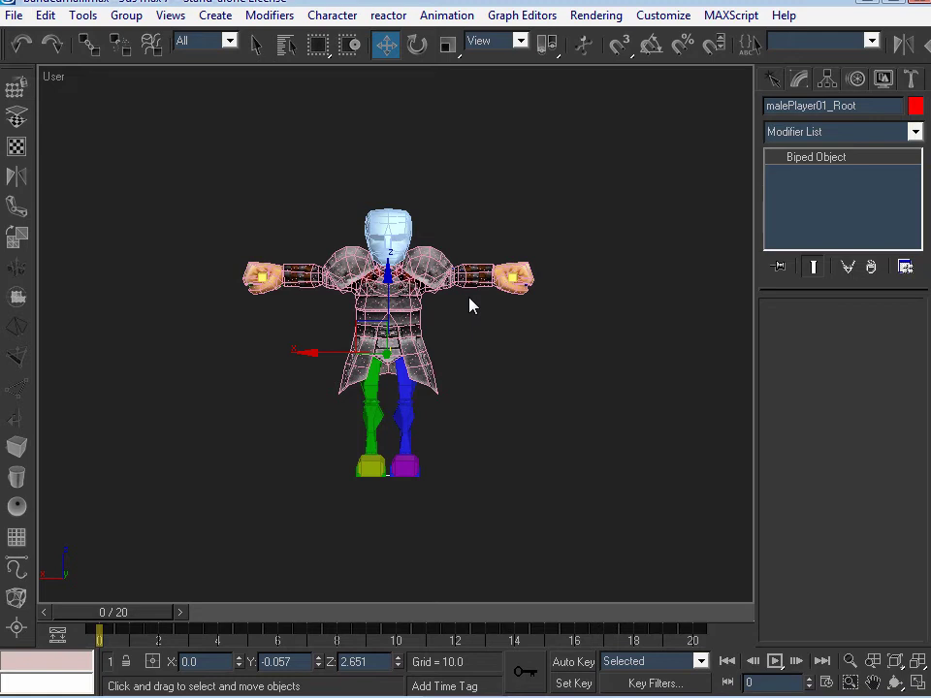
Create a Point helper with a size 20.0 cross beside the character's head in the Back view
key("k")
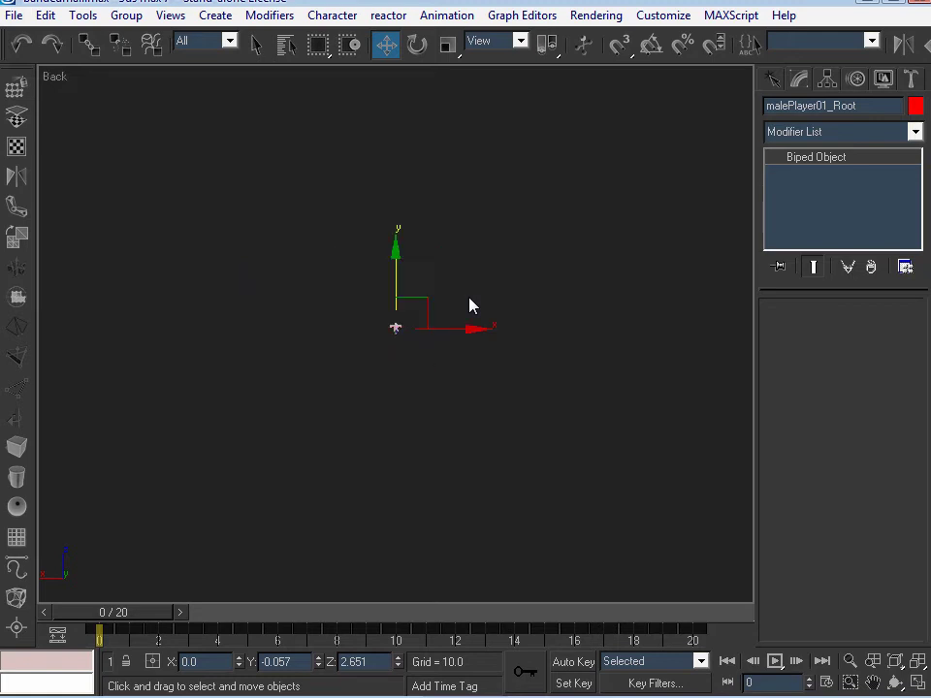
scroll(469, 307, "up", 10)
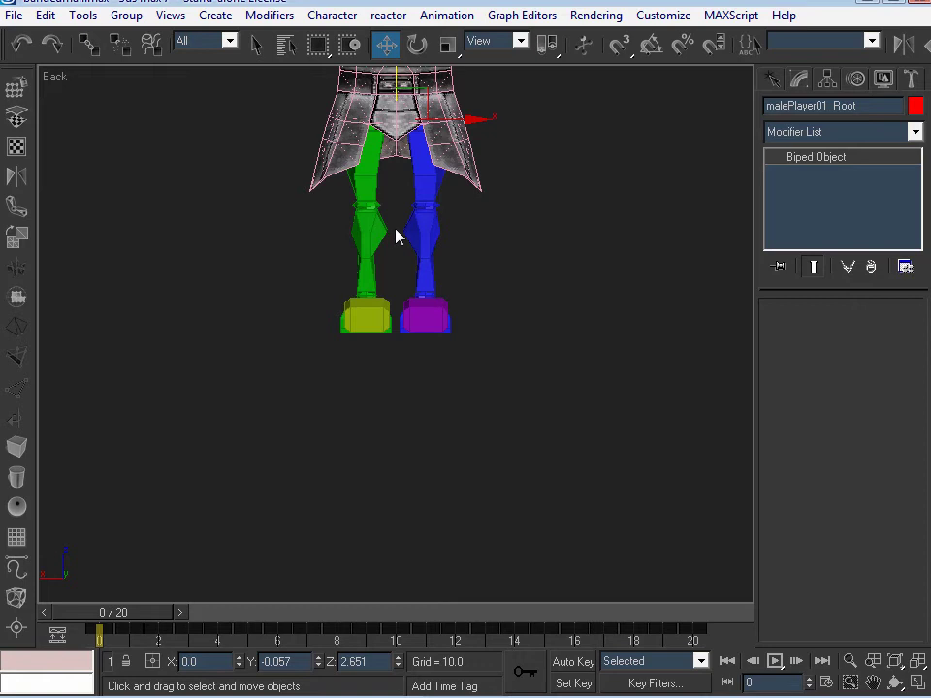
middle_click_drag(396, 236, 407, 494)
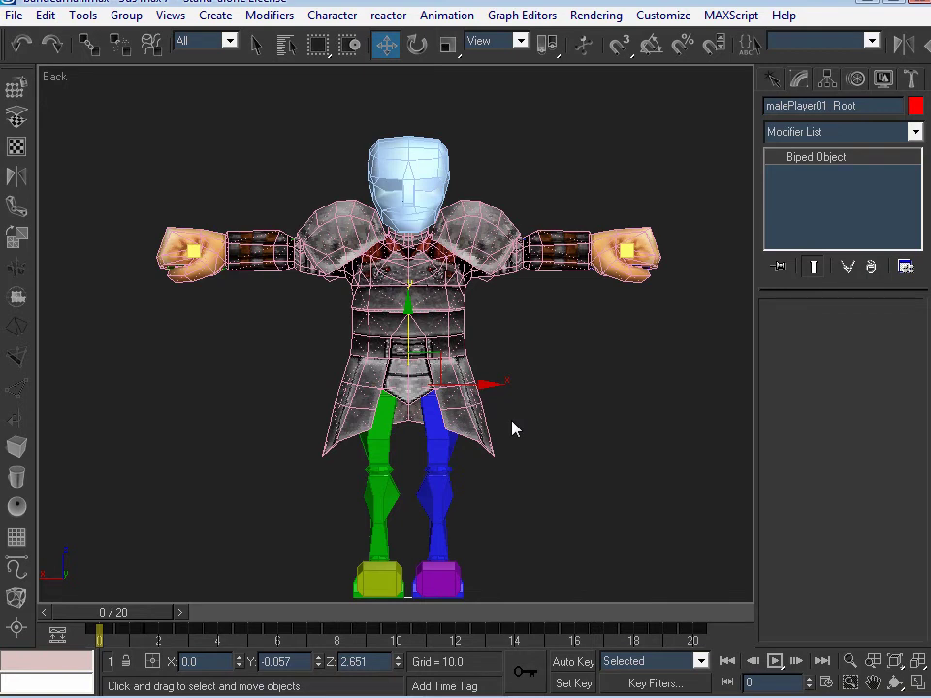
key("t")
key("k")
left_click(773, 80)
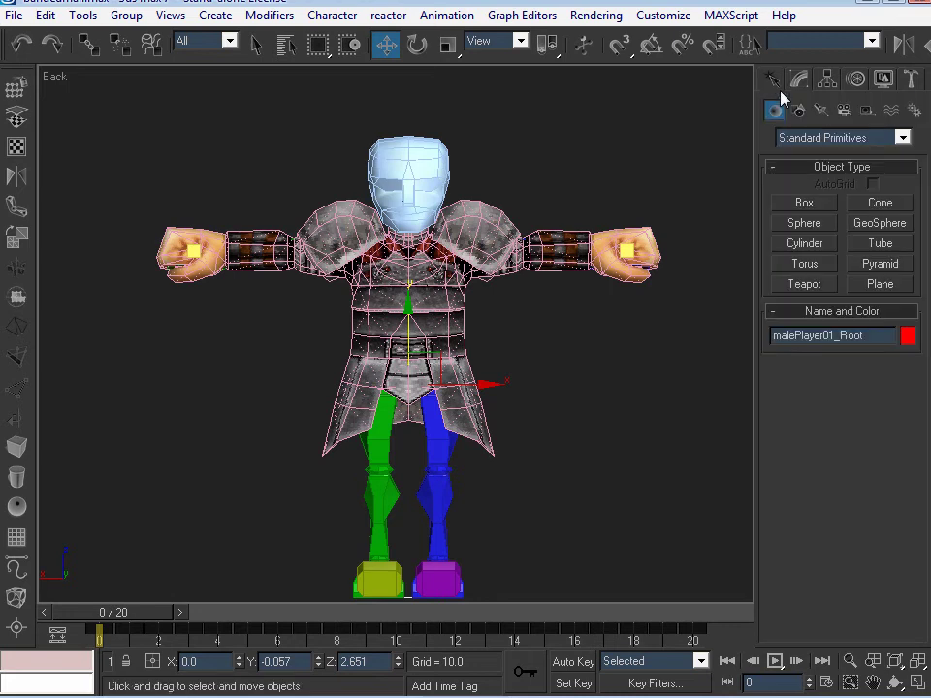
left_click(868, 112)
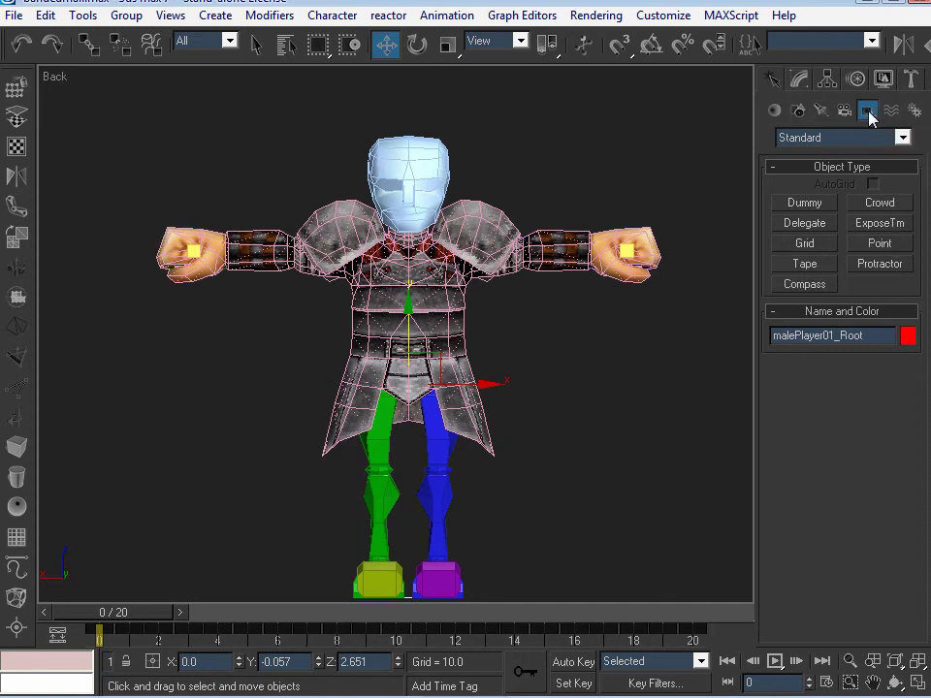
left_click(879, 245)
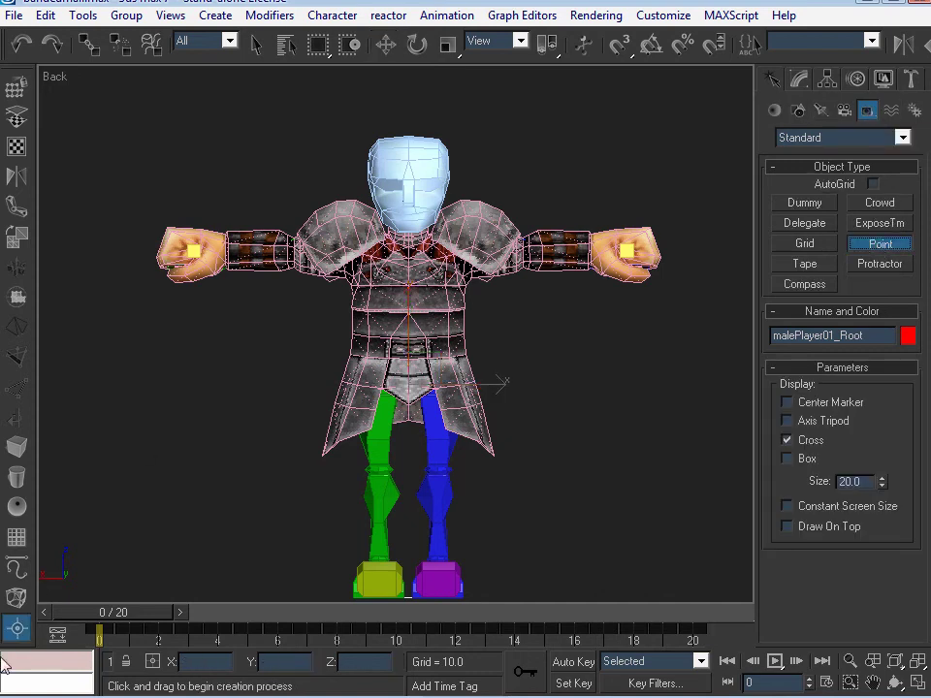
left_click(471, 193)
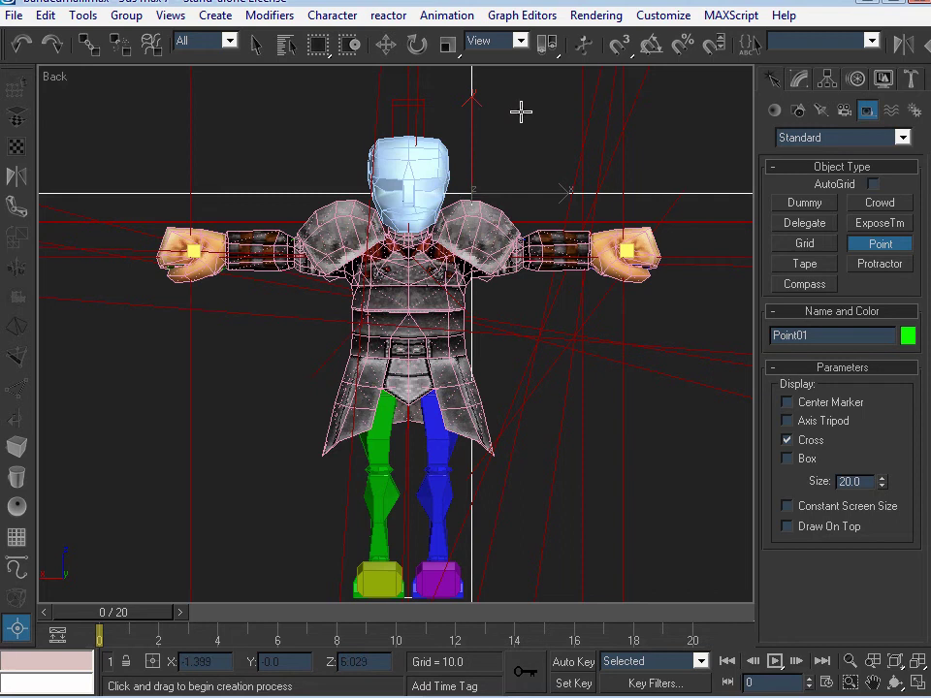
key("w")
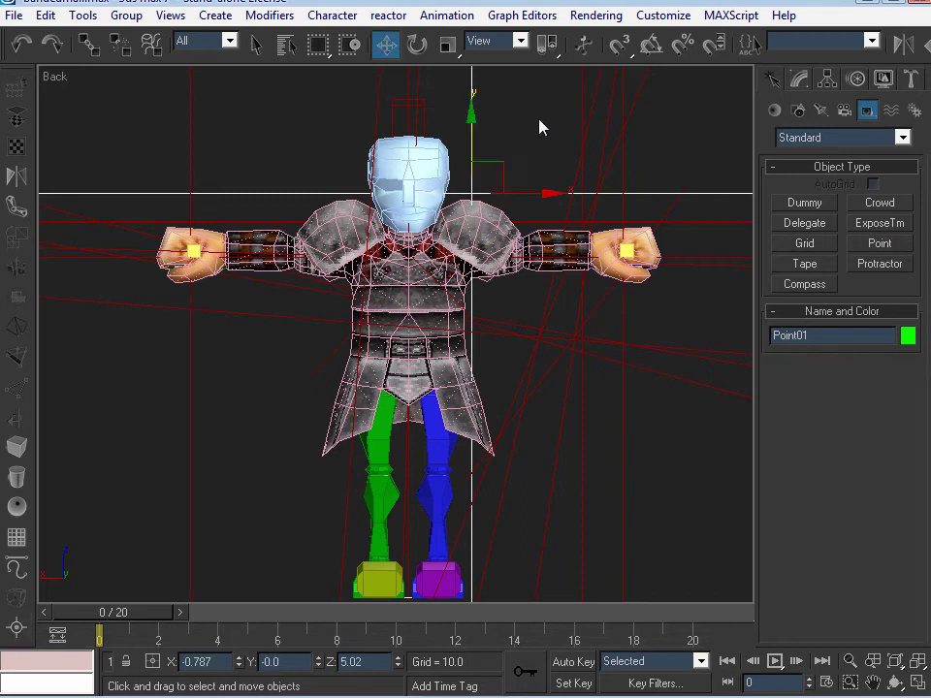
Delete the stray helpers whose long lines cross the scene, keeping the new Point helper
left_click_drag(540, 127, 707, 154)
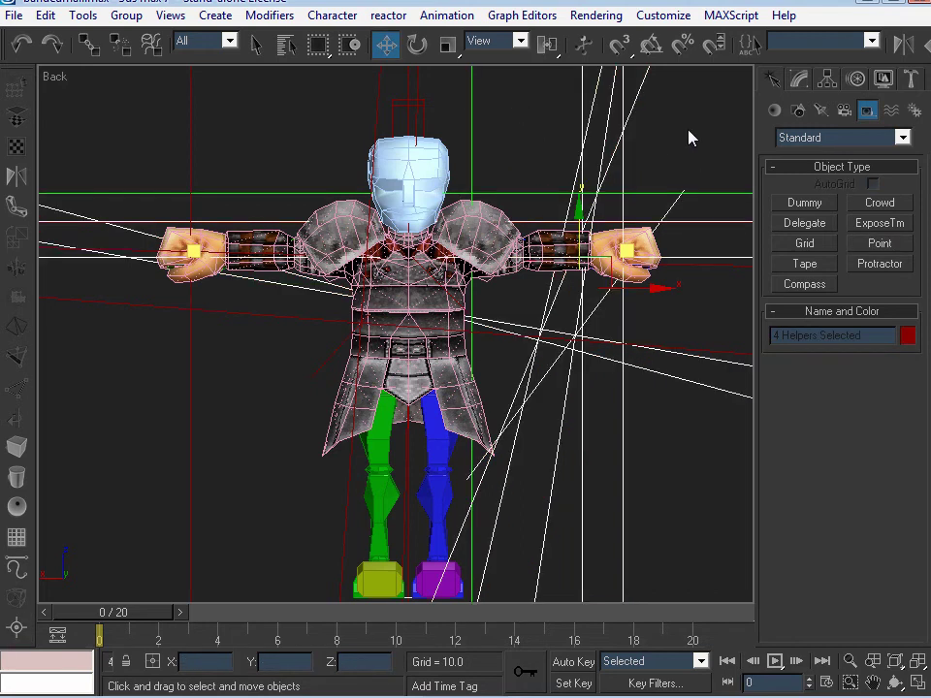
key("Delete")
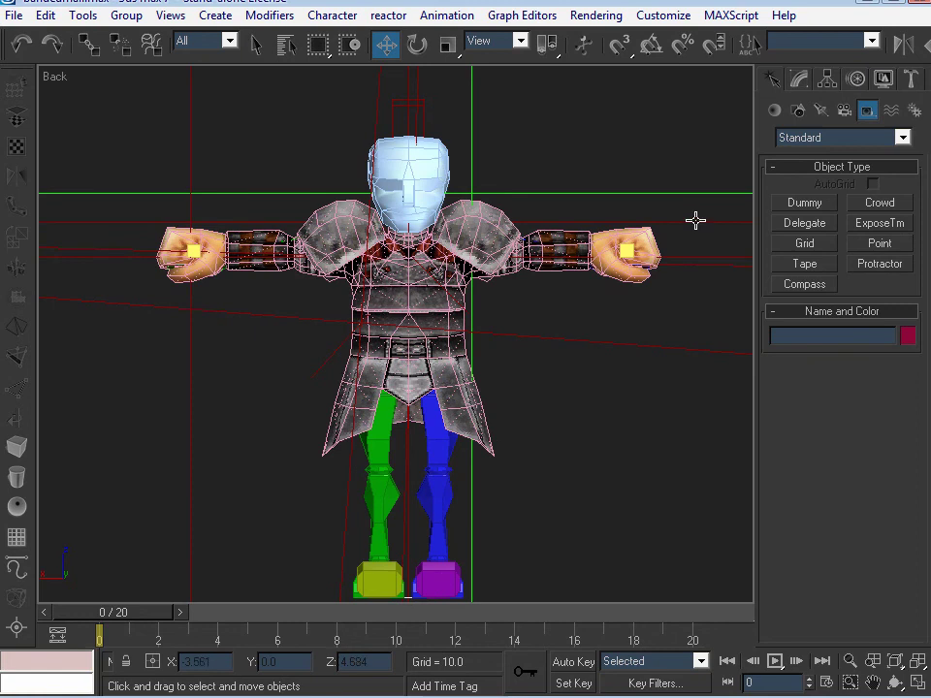
left_click_drag(696, 209, 701, 386)
key("Delete")
Hide the malePlayer01 HeadNub helper above the head
left_click(420, 106)
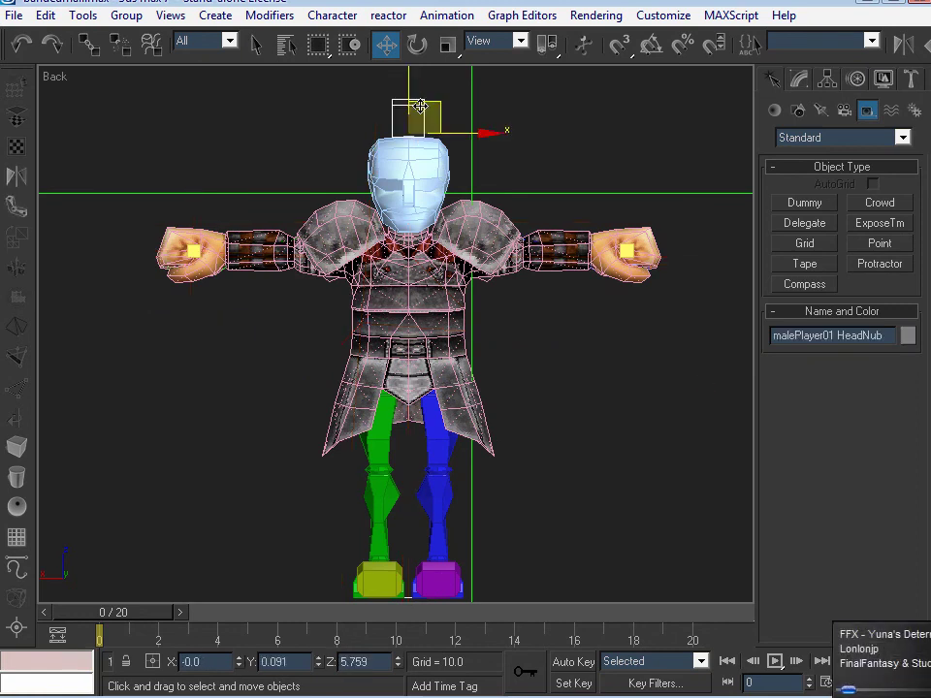
right_click(420, 106)
left_click(441, 84)
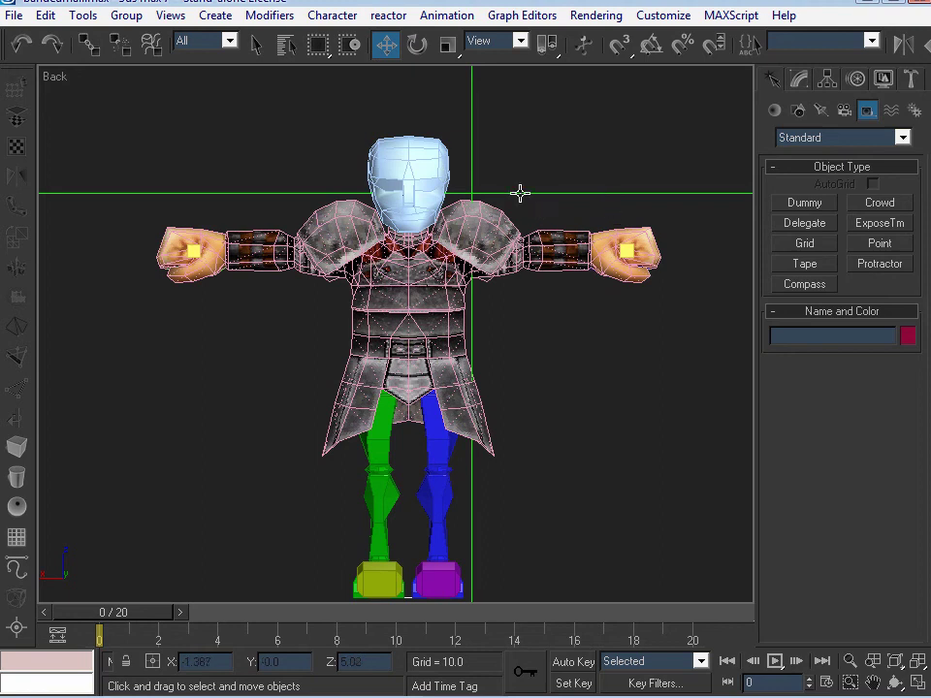
Select the Point01 helper beside the head and rename it to particle01
key("ctrl+r")
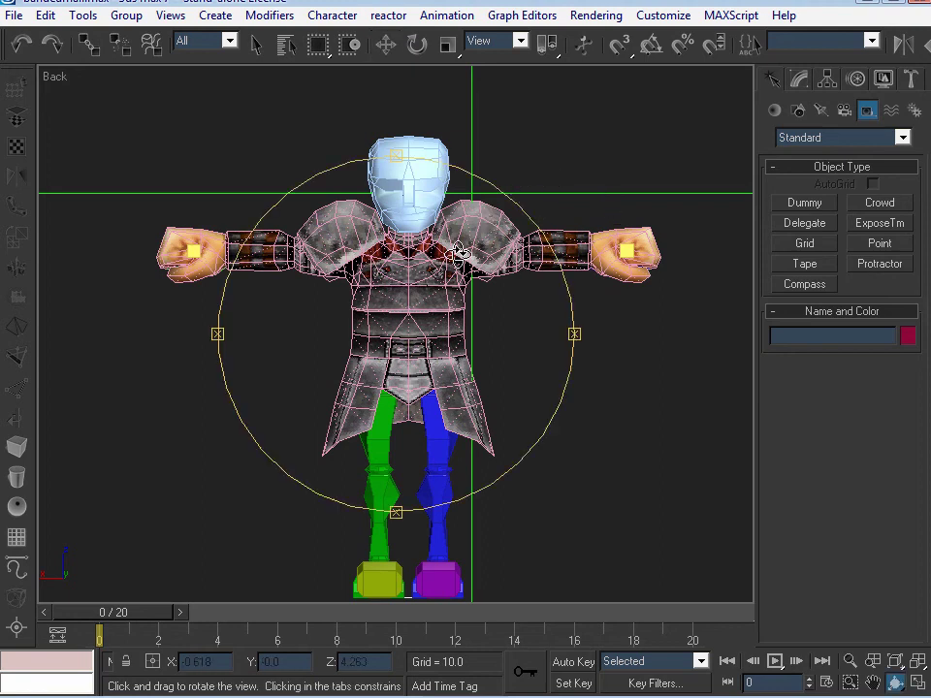
left_click_drag(460, 252, 394, 307)
key("w")
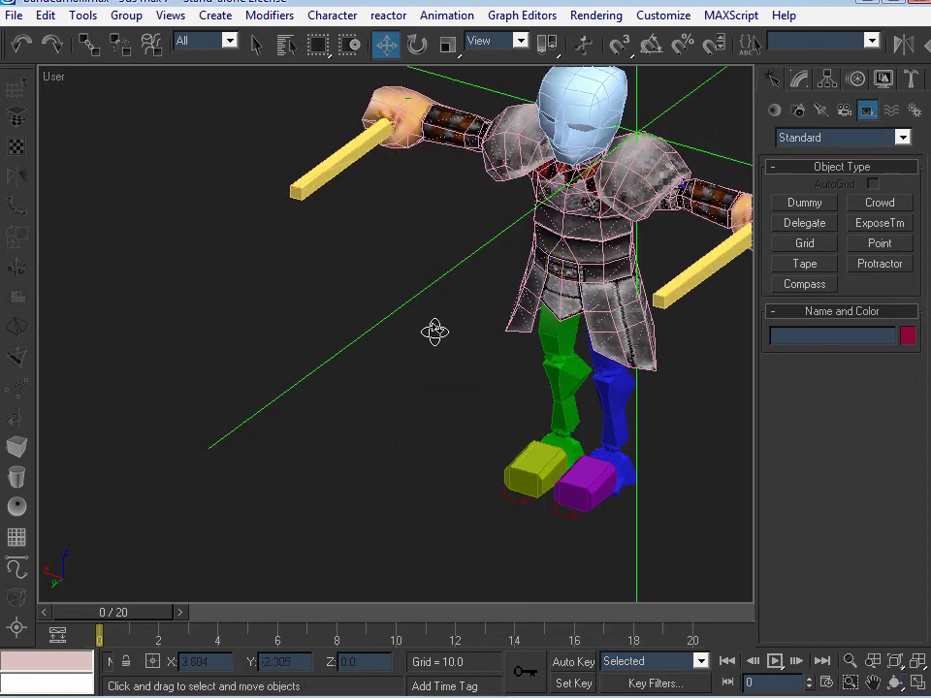
middle_click_drag(686, 184, 598, 245)
left_click(565, 267)
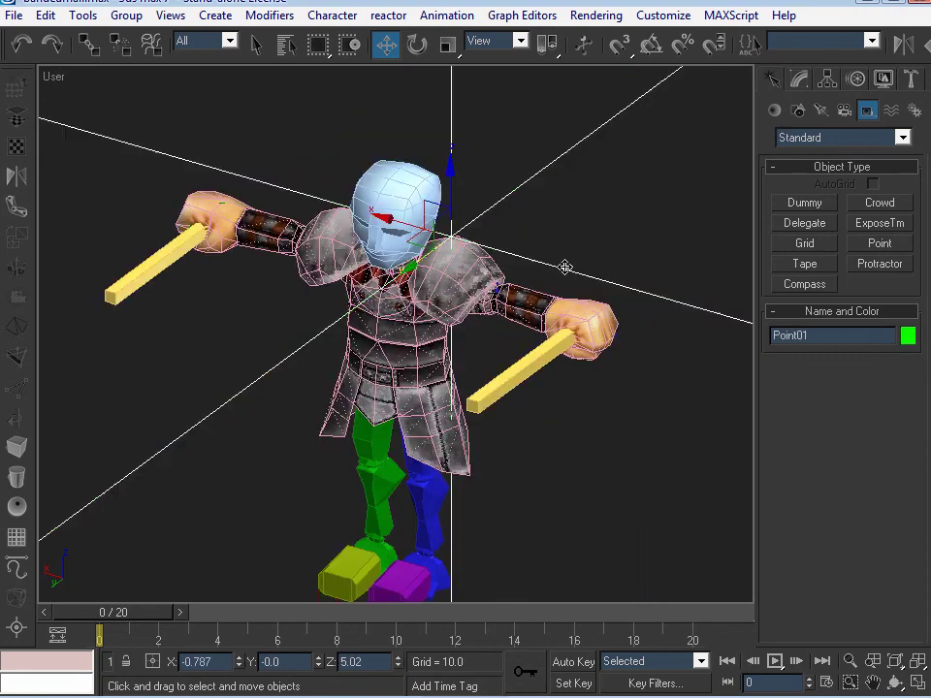
left_click(827, 334)
double_click(826, 335)
type("particle01")
Clone particle01 along the Y axis as a single copy named particle02, and undo the cloning
left_click_drag(498, 203, 465, 234, "shift")
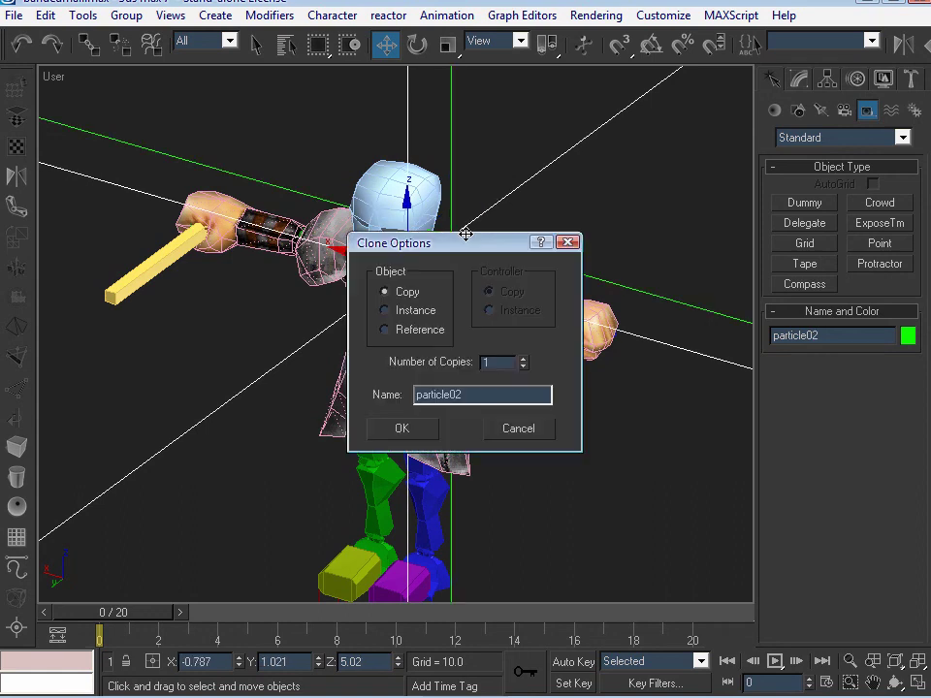
left_click(402, 429)
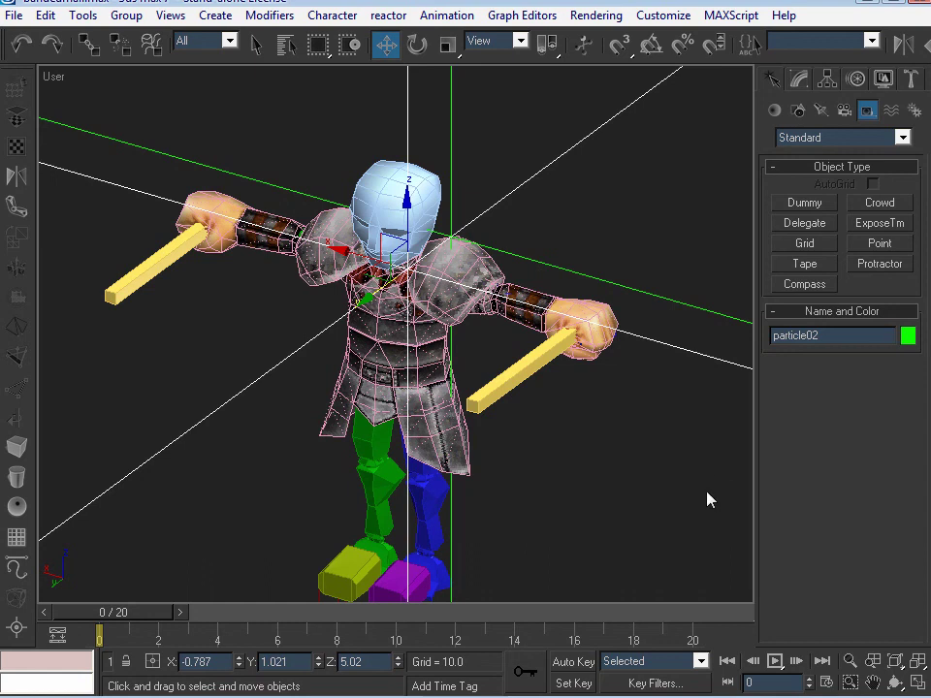
key("ctrl+z")
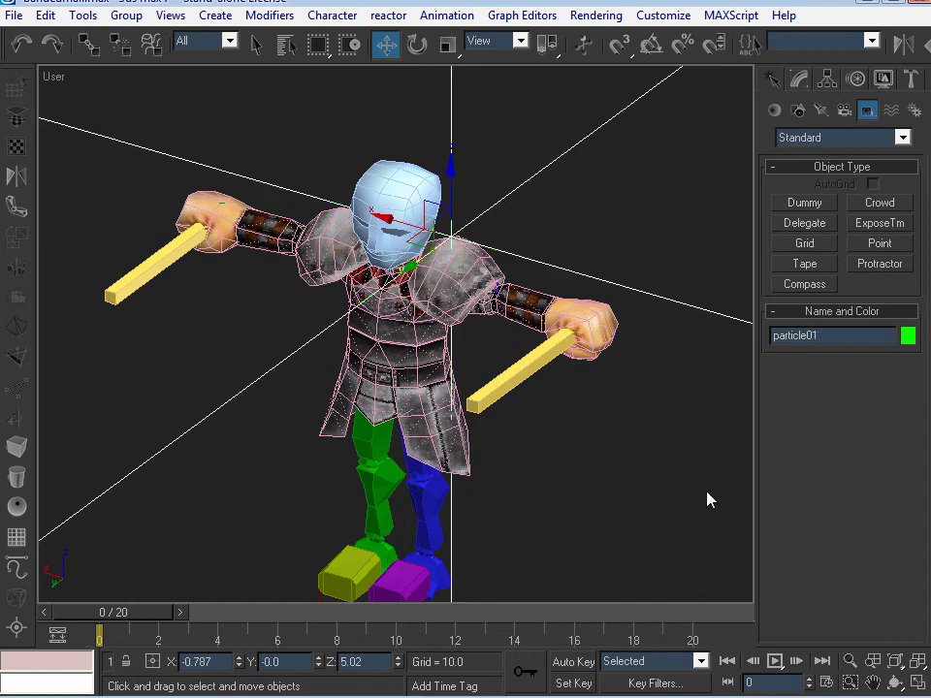
right_click(557, 268)
left_click(610, 366)
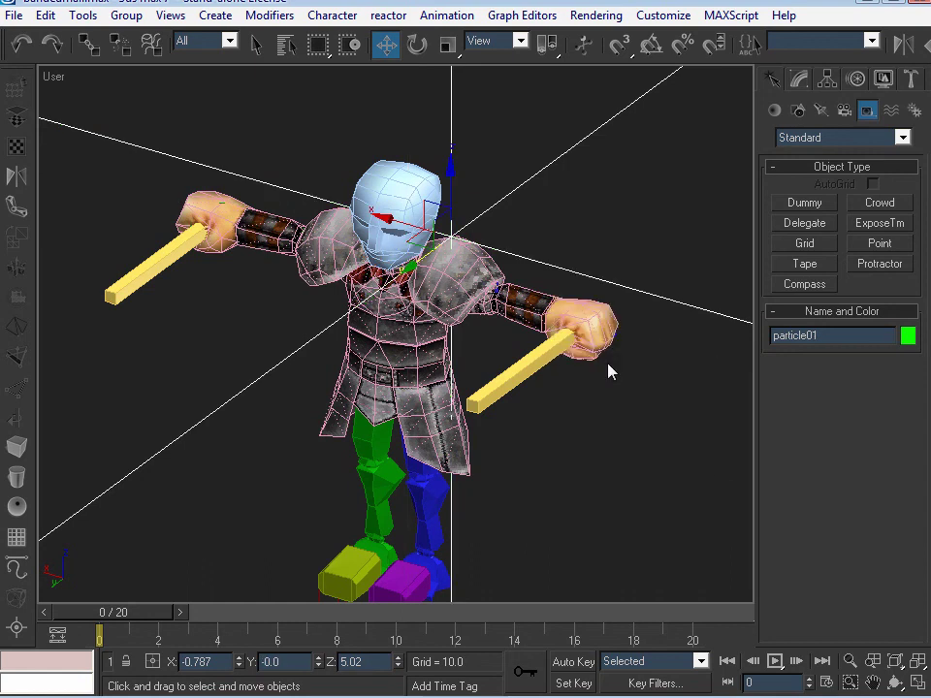